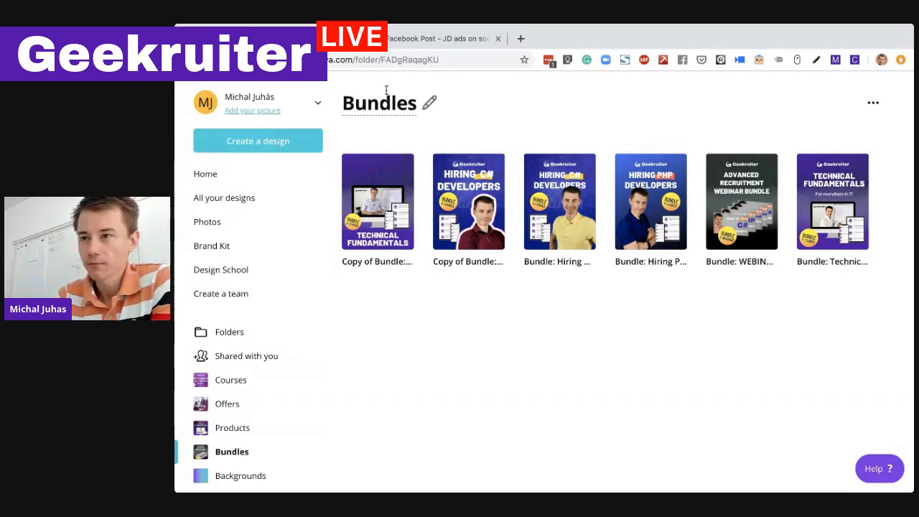
- Create a blank Facebook Post design, and return to the "JD ads on social media" design, placing its browser tab first
{"action": "left_click", "coordinate": [255, 143]}
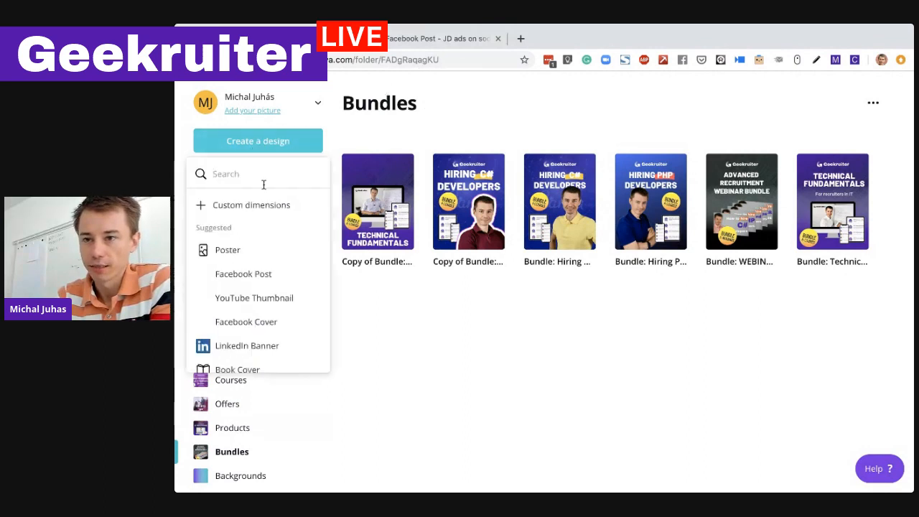
{"action": "left_click", "coordinate": [258, 275]}
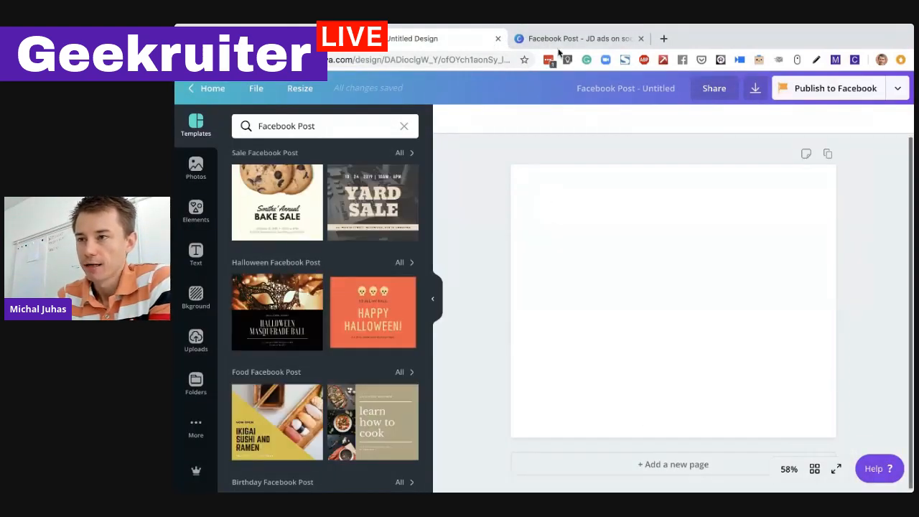
{"action": "left_click_drag", "start_coordinate": [564, 36], "coordinate": [495, 38]}
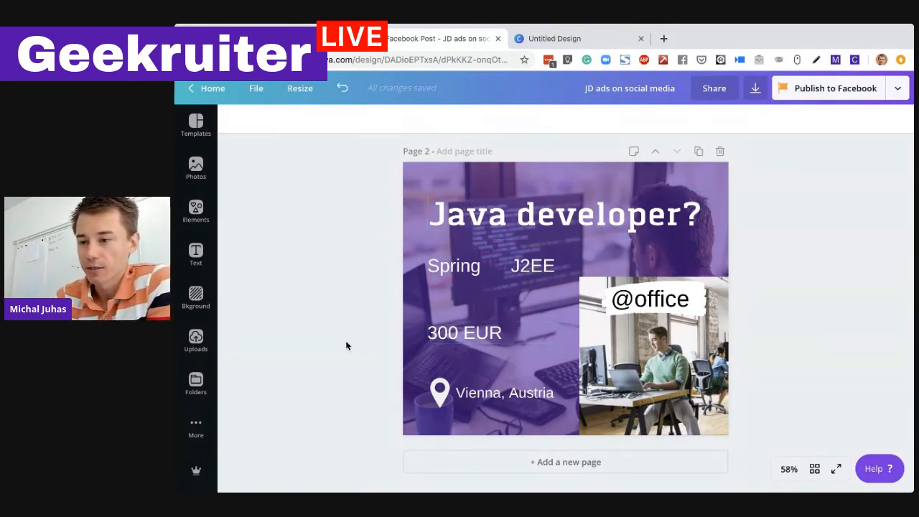
- Add a blank page after page 2 and insert the free developer photo of a woman sitting at computer monitors
{"action": "left_click", "coordinate": [556, 462]}
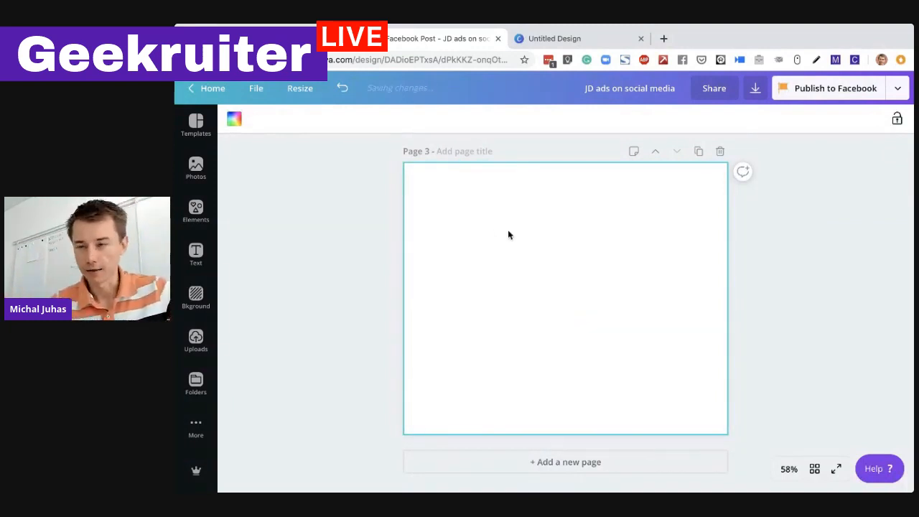
{"action": "left_click", "coordinate": [196, 169]}
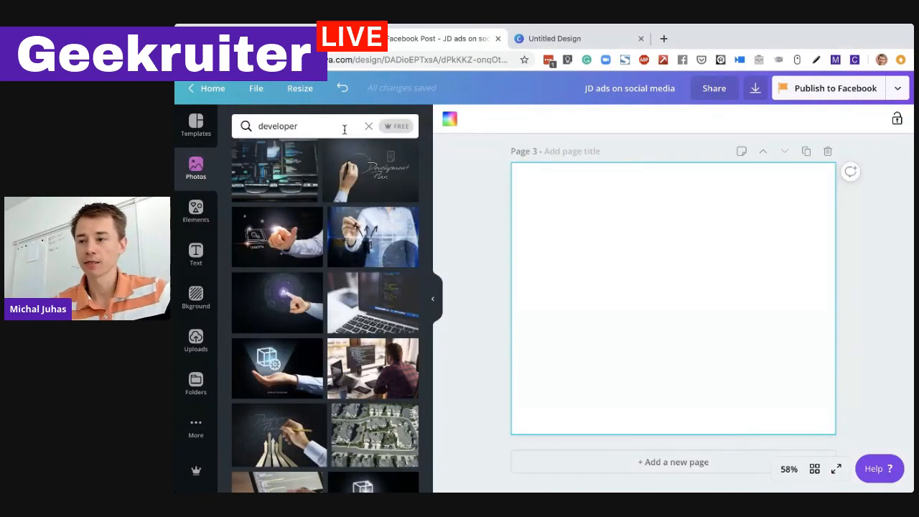
{"action": "scroll", "coordinate": [343, 290], "scroll_direction": "down", "scroll_amount": 10}
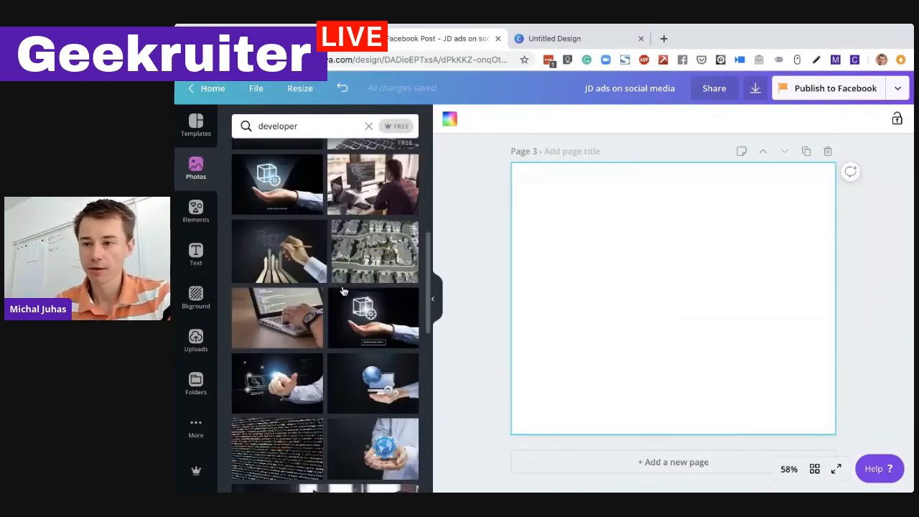
{"action": "scroll", "coordinate": [343, 290], "scroll_direction": "down", "scroll_amount": 5}
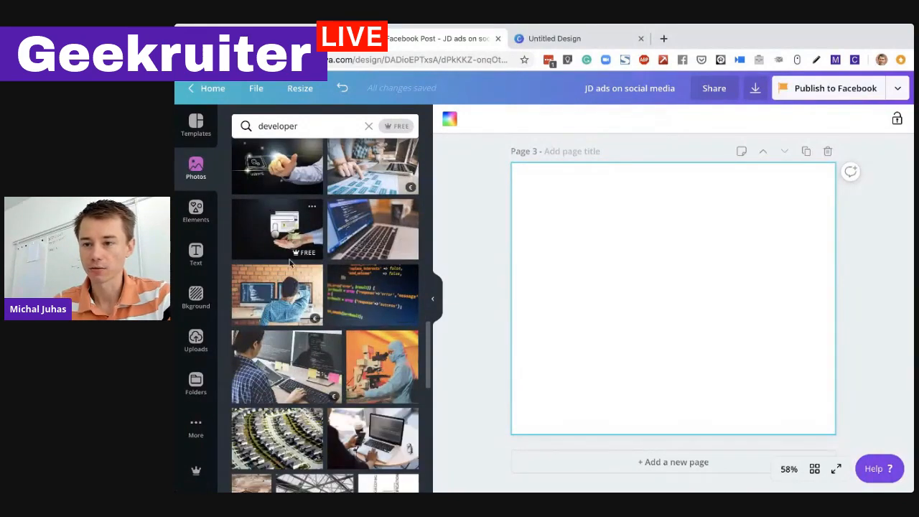
{"action": "scroll", "coordinate": [285, 269], "scroll_direction": "up", "scroll_amount": 4}
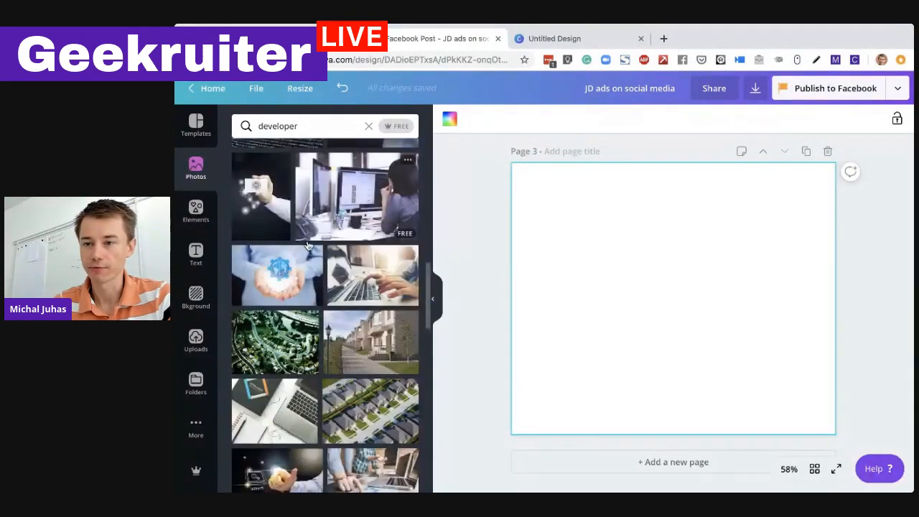
{"action": "scroll", "coordinate": [302, 266], "scroll_direction": "up", "scroll_amount": 4}
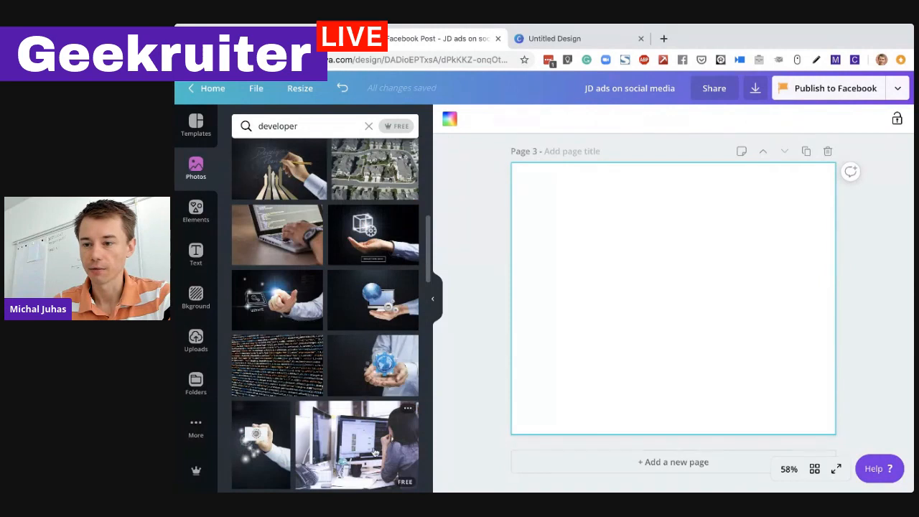
{"action": "left_click", "coordinate": [374, 452]}
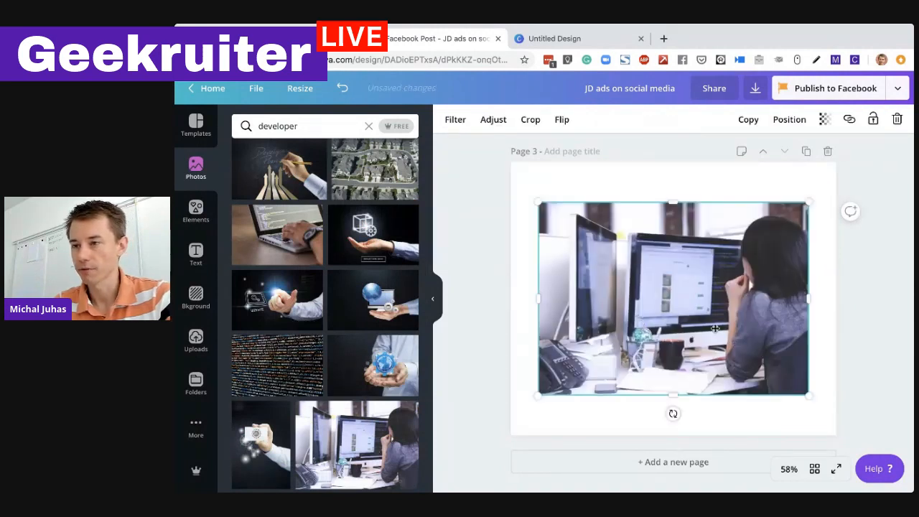
- Enlarge and reposition the photo so it covers the whole page
{"action": "left_click_drag", "start_coordinate": [727, 347], "coordinate": [688, 294]}
{"action": "left_click_drag", "start_coordinate": [765, 346], "coordinate": [884, 474]}
{"action": "left_click_drag", "start_coordinate": [780, 371], "coordinate": [766, 371]}
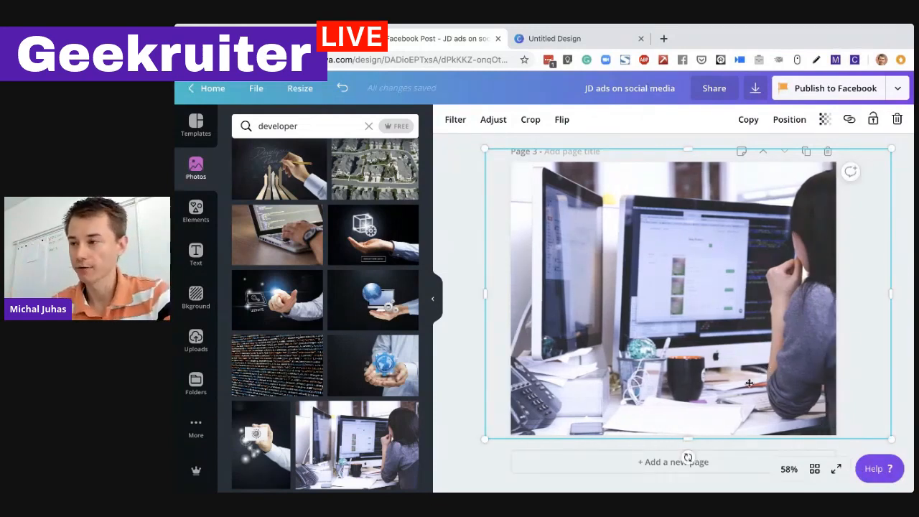
{"action": "left_click", "coordinate": [470, 228]}
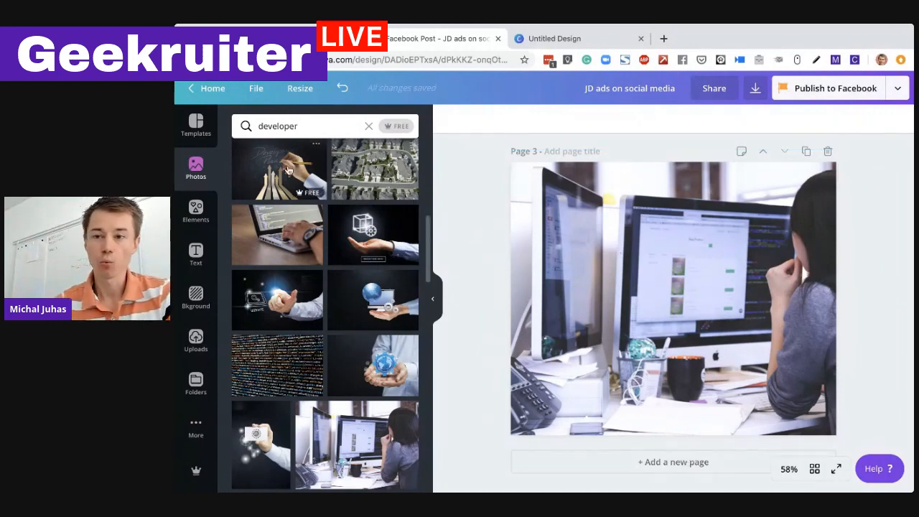
- Add a square shape from the elements and stretch it over the entire photo on page 3
{"action": "left_click", "coordinate": [202, 216]}
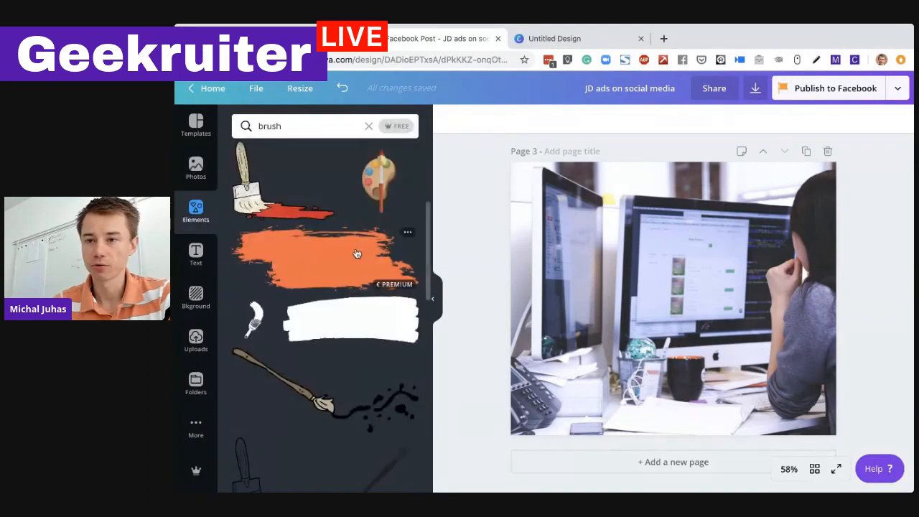
{"action": "left_click", "coordinate": [369, 125]}
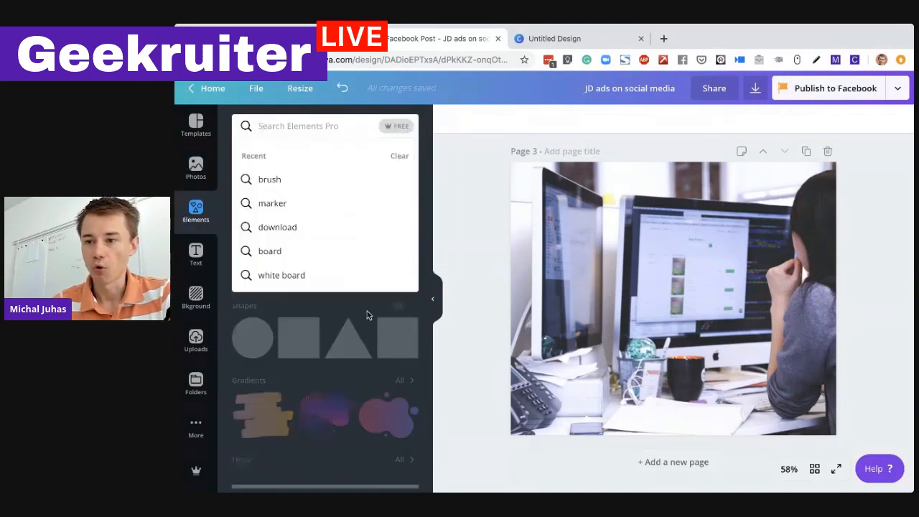
{"action": "scroll", "coordinate": [364, 407], "scroll_direction": "down", "scroll_amount": 1}
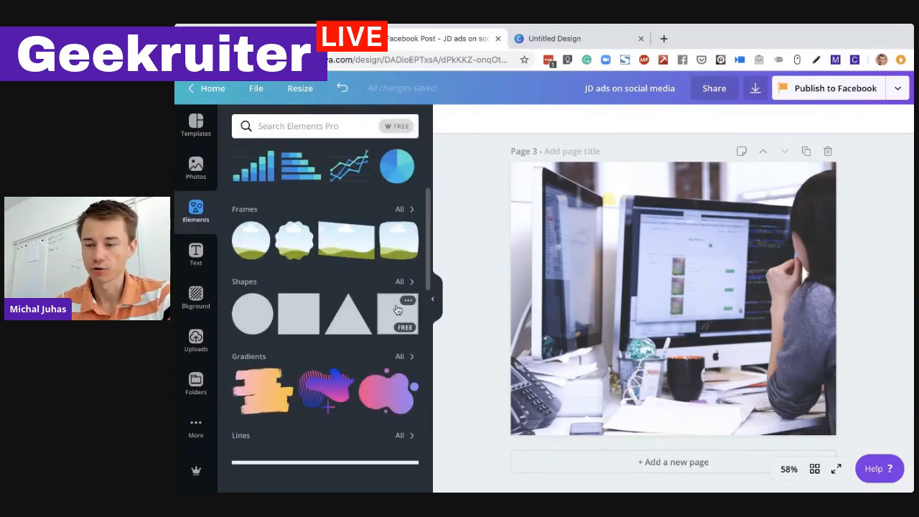
{"action": "left_click_drag", "start_coordinate": [393, 311], "coordinate": [513, 166]}
{"action": "left_click_drag", "start_coordinate": [718, 370], "coordinate": [837, 475]}
{"action": "left_click_drag", "start_coordinate": [759, 390], "coordinate": [760, 329]}
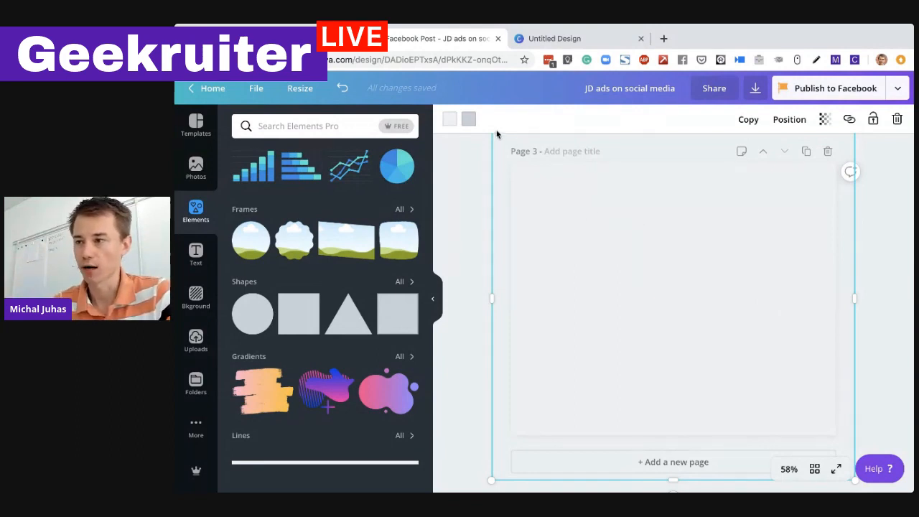
- Fill the square overlay with the purple brand colour and set its transparency to 70
{"action": "left_click", "coordinate": [450, 119]}
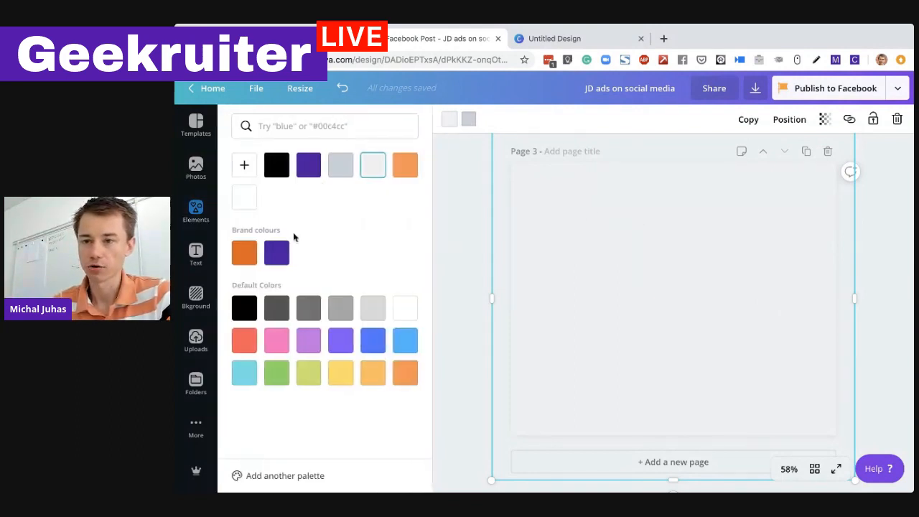
{"action": "left_click", "coordinate": [277, 254]}
{"action": "left_click", "coordinate": [462, 254]}
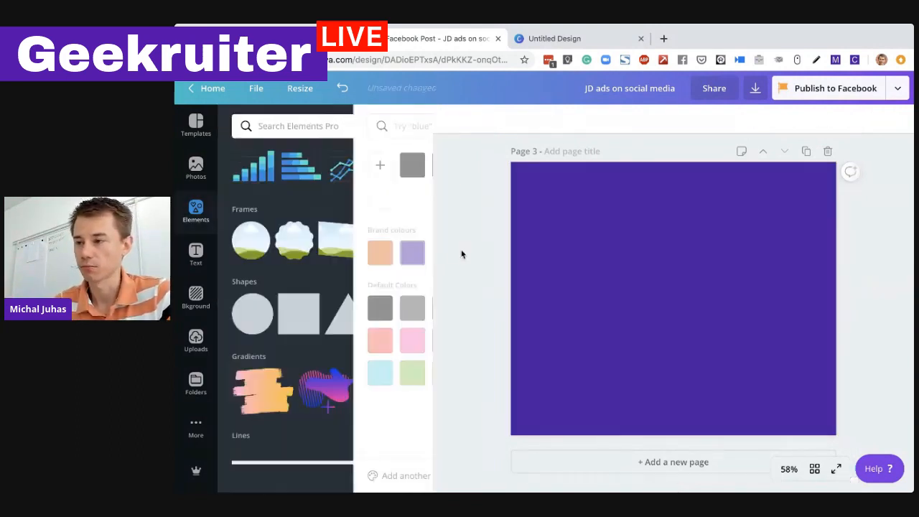
{"action": "left_click", "coordinate": [679, 269]}
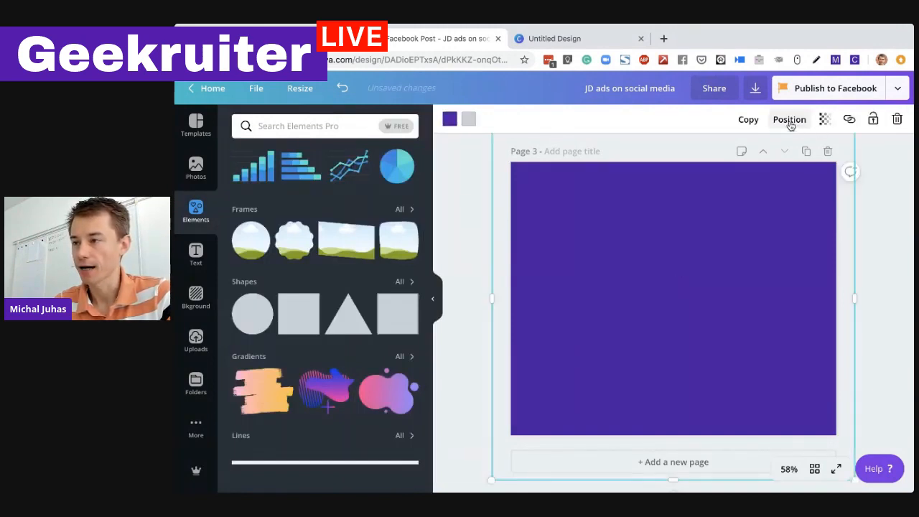
{"action": "left_click", "coordinate": [825, 120]}
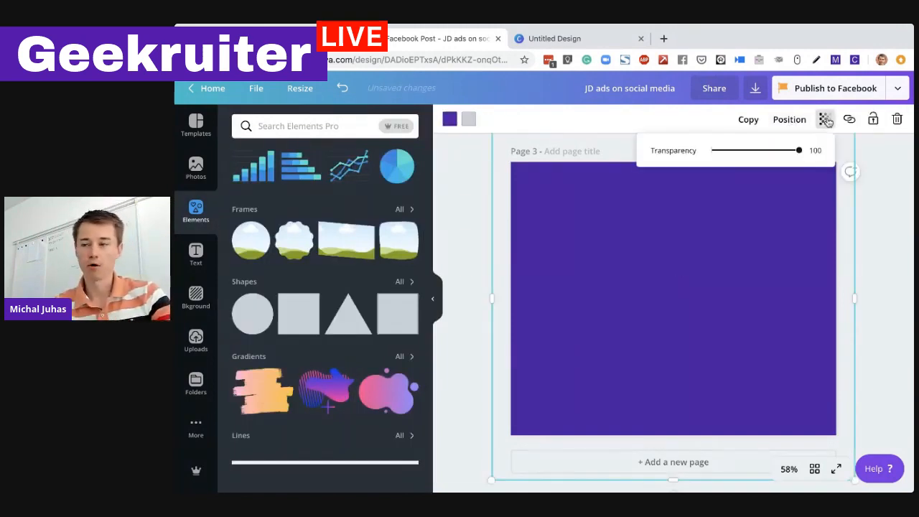
{"action": "left_click_drag", "start_coordinate": [782, 154], "coordinate": [774, 156]}
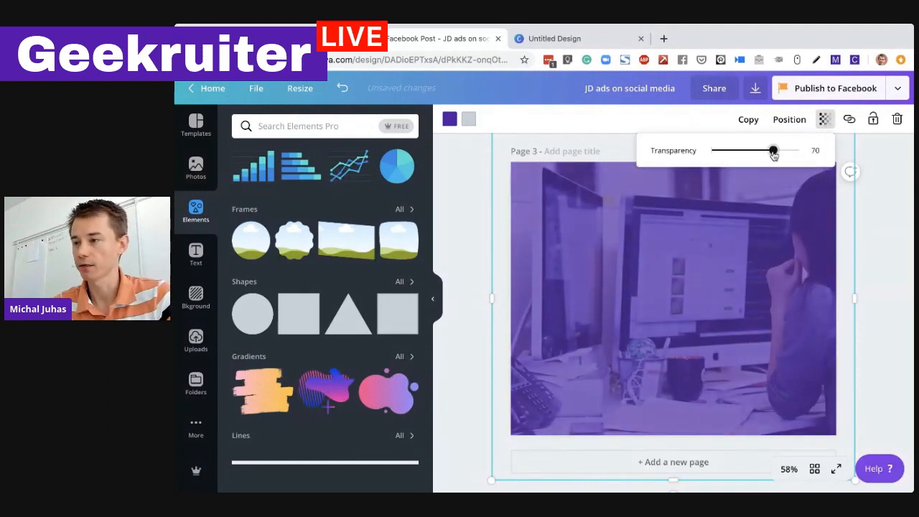
{"action": "left_click", "coordinate": [877, 285]}
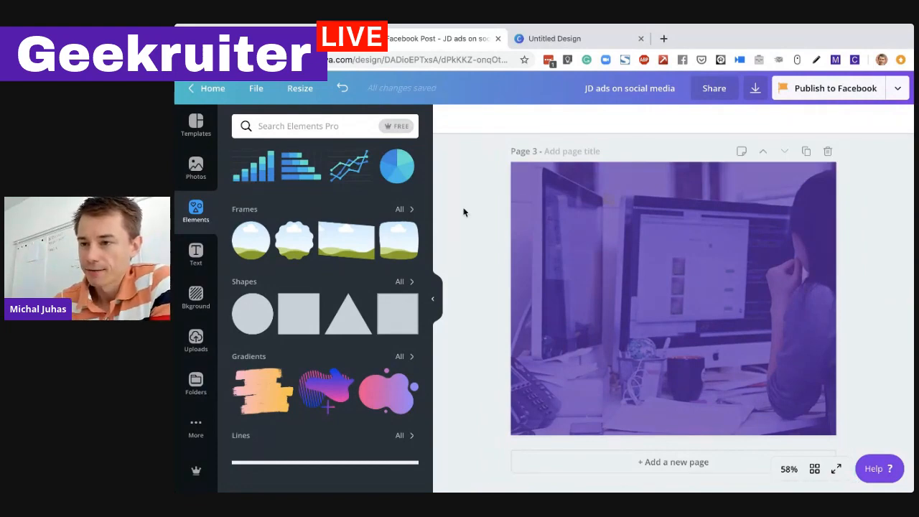
- Add a heading reading "Java developer" and place it near the upper-left corner of the page
{"action": "left_click", "coordinate": [195, 255]}
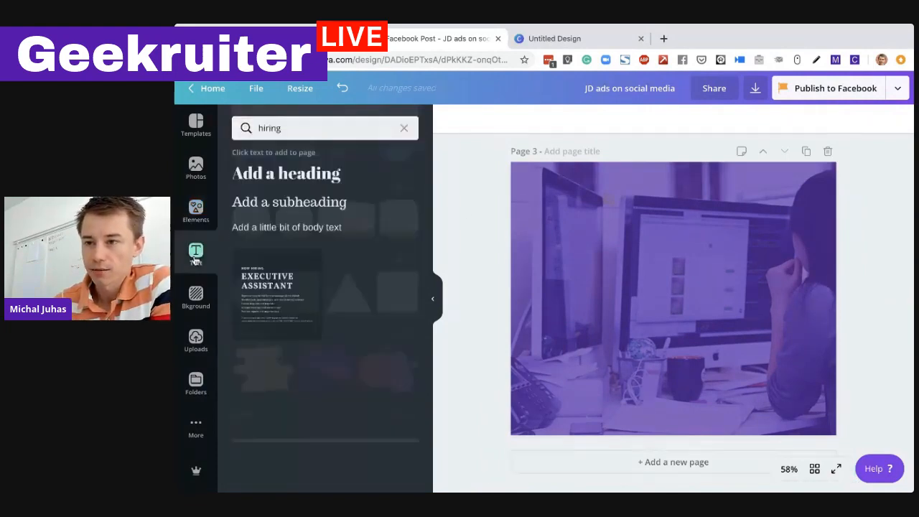
{"action": "left_click", "coordinate": [306, 176]}
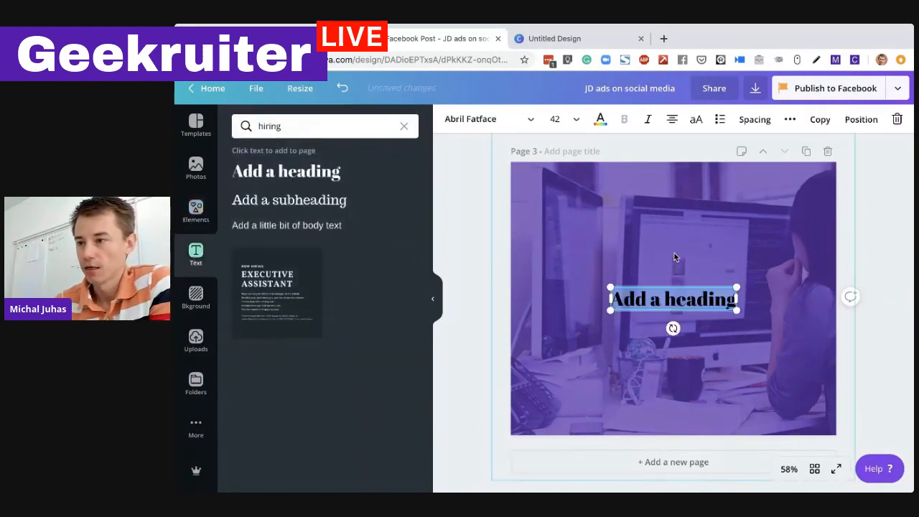
{"action": "type", "text": "Java developer"}
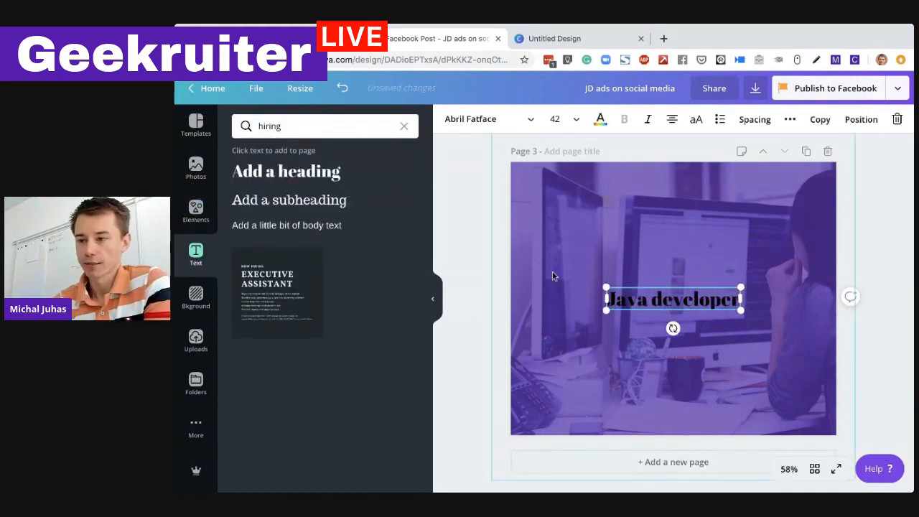
{"action": "left_click", "coordinate": [467, 283]}
{"action": "left_click_drag", "start_coordinate": [686, 297], "coordinate": [620, 198]}
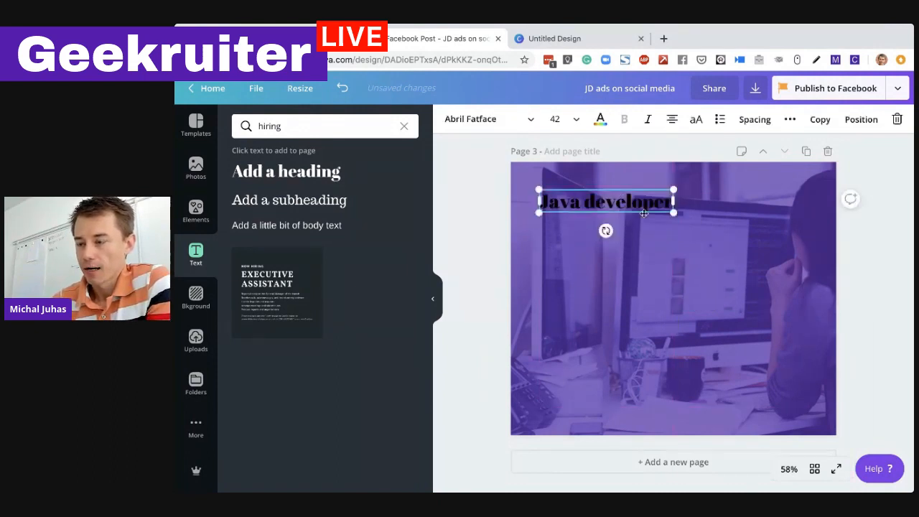
- Colour the "Java developer" heading white and enlarge it to a font size of about 71
{"action": "left_click", "coordinate": [600, 119]}
{"action": "left_click", "coordinate": [250, 207]}
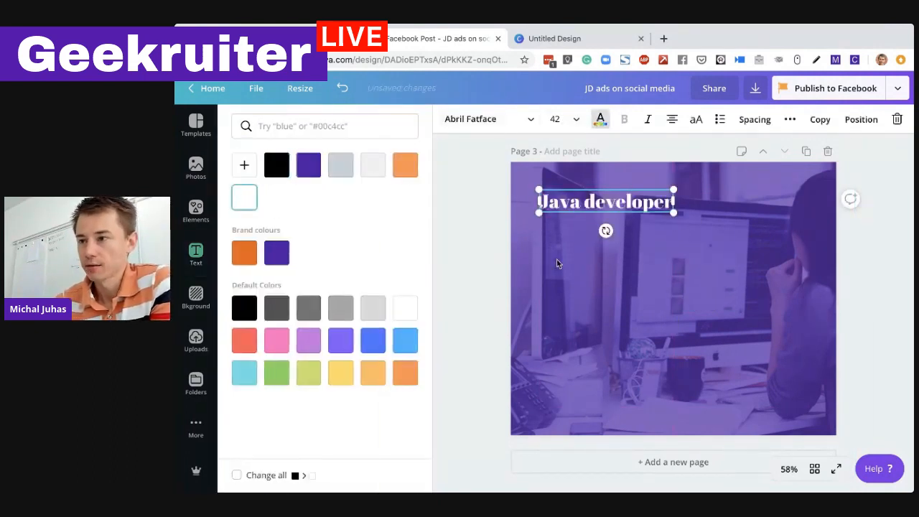
{"action": "left_click_drag", "start_coordinate": [673, 212], "coordinate": [757, 227]}
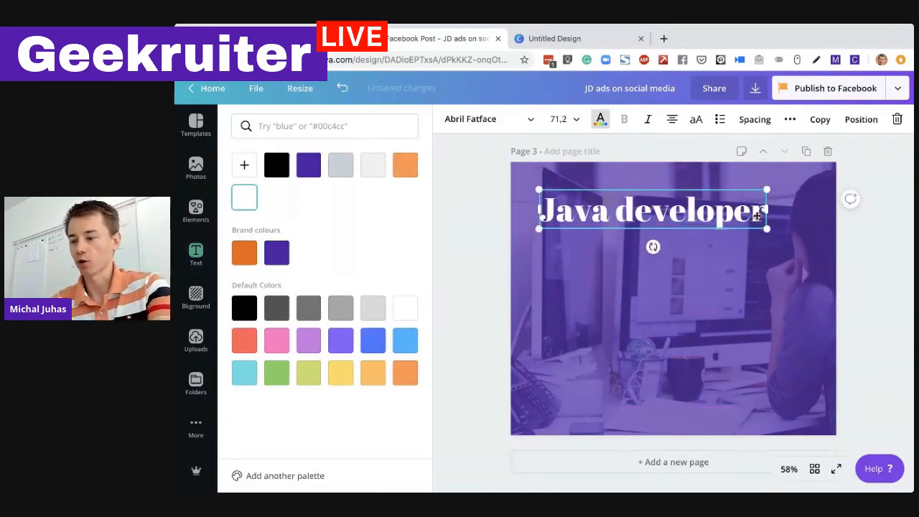
- Append a question mark to the heading, enlarge it to about size 77 and position it across the page's upper area
{"action": "type", "text": "?"}
{"action": "left_click_drag", "start_coordinate": [767, 231], "coordinate": [819, 231]}
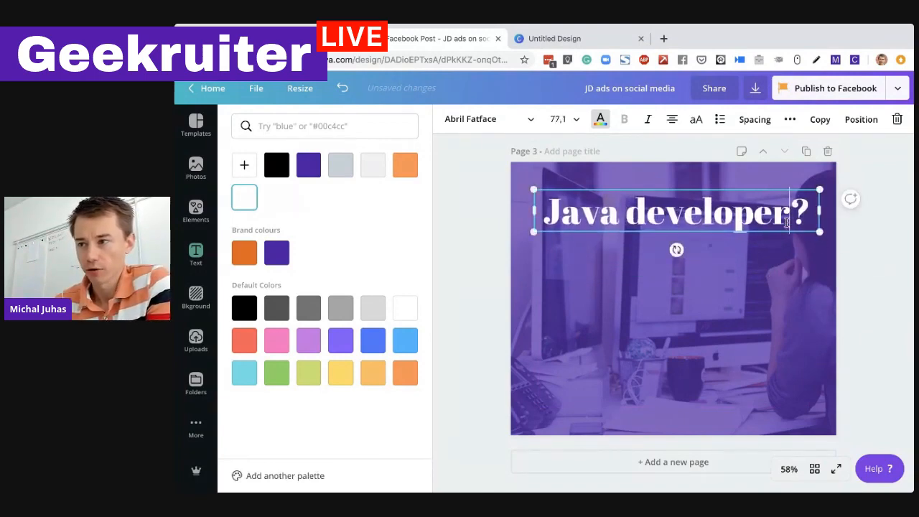
{"action": "left_click", "coordinate": [878, 253]}
{"action": "left_click_drag", "start_coordinate": [770, 221], "coordinate": [714, 216]}
{"action": "left_click", "coordinate": [864, 238]}
{"action": "left_click", "coordinate": [486, 257]}
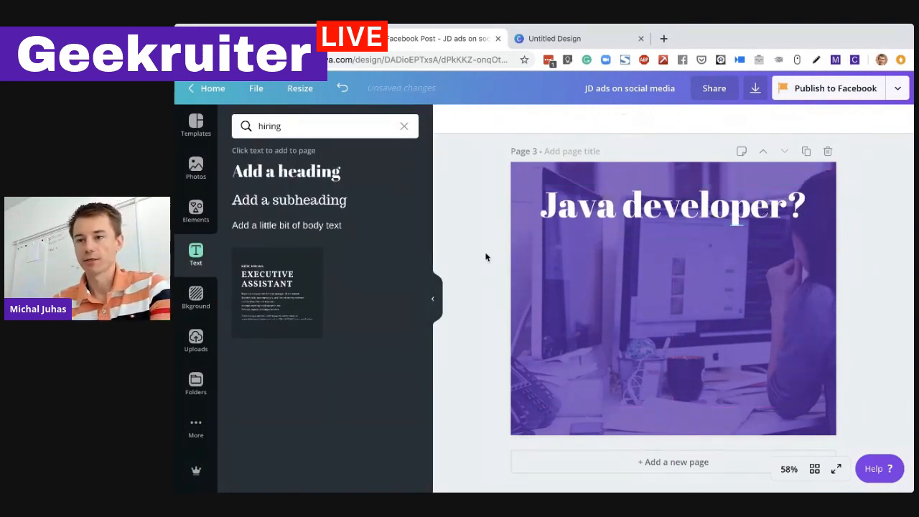
- Add a body text reading "Spring" and set its font size to 42
{"action": "left_click", "coordinate": [325, 224]}
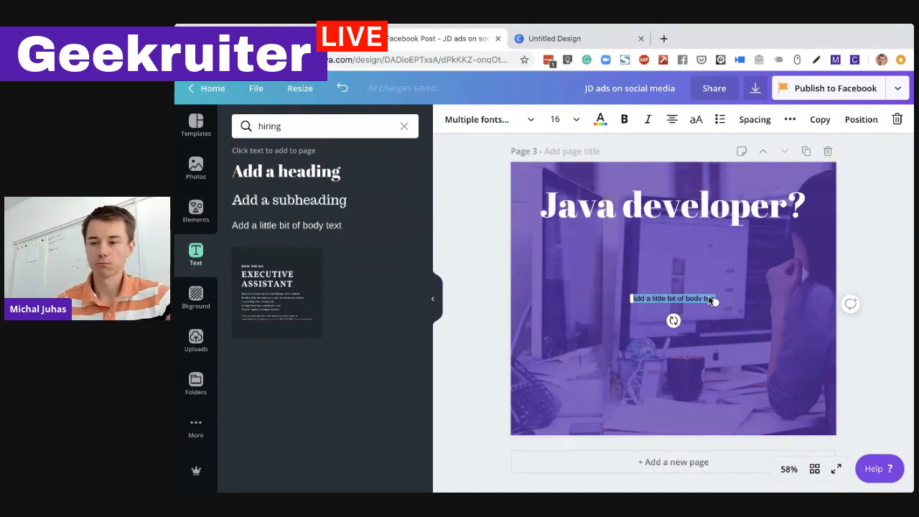
{"action": "key", "text": "BackSpace"}
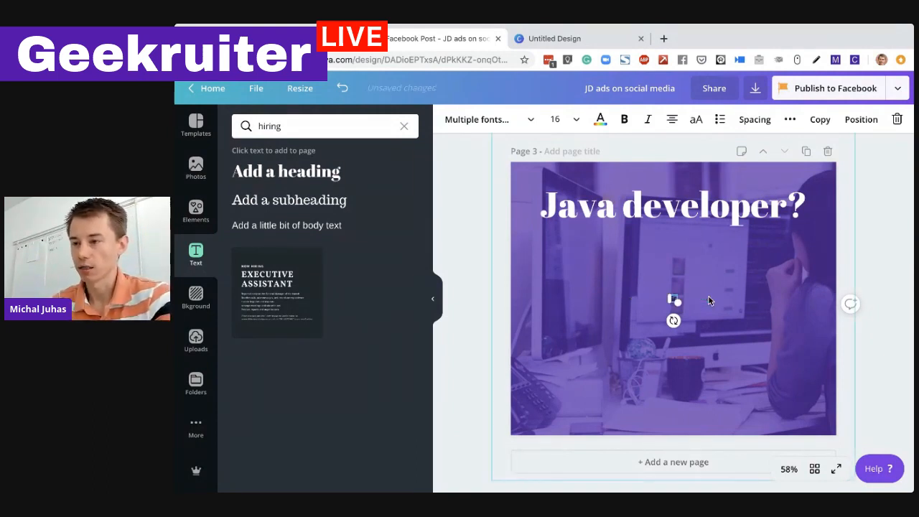
{"action": "type", "text": "Spring"}
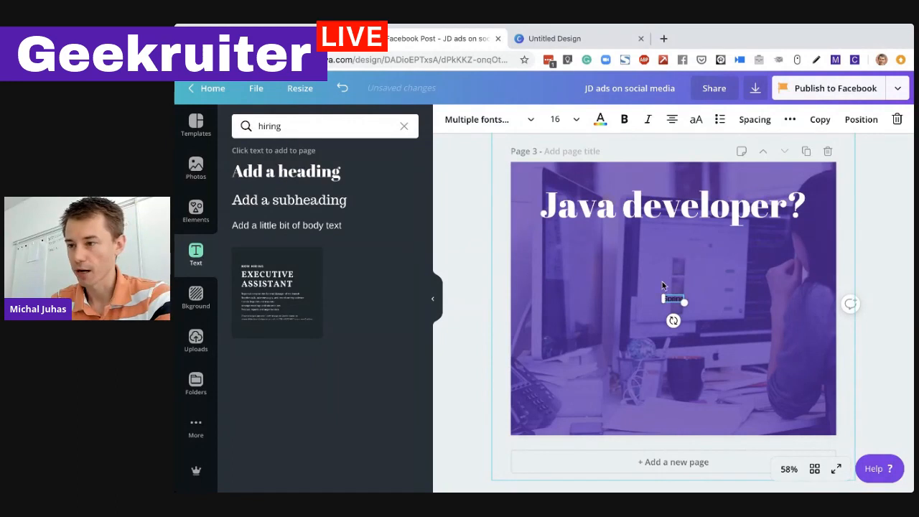
{"action": "key", "text": "super+a"}
{"action": "left_click", "coordinate": [567, 117]}
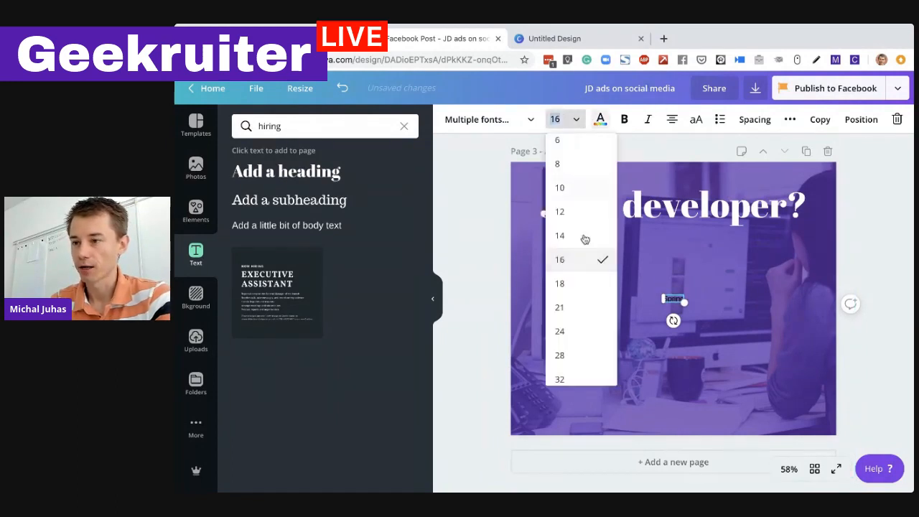
{"action": "scroll", "coordinate": [588, 370], "scroll_direction": "down", "scroll_amount": 2}
{"action": "scroll", "coordinate": [588, 369], "scroll_direction": "down", "scroll_amount": 1}
{"action": "left_click", "coordinate": [570, 273]}
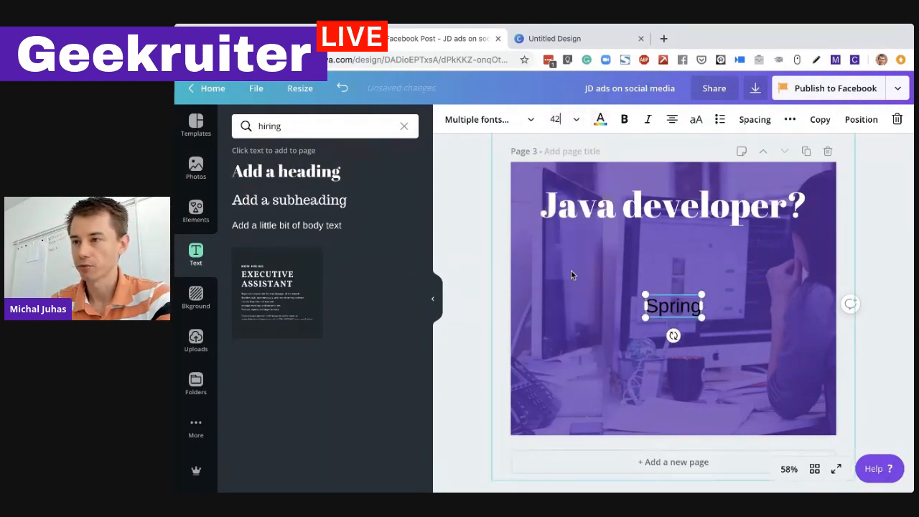
- Colour the "Spring" text white and place it below the start of the heading
{"action": "left_click", "coordinate": [600, 120]}
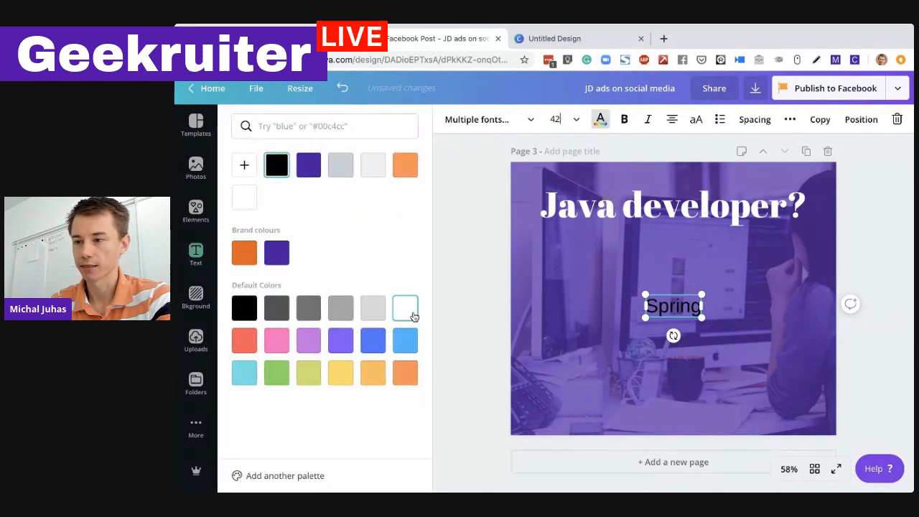
{"action": "left_click", "coordinate": [402, 308]}
{"action": "left_click", "coordinate": [483, 307]}
{"action": "left_click", "coordinate": [692, 306]}
{"action": "left_click_drag", "start_coordinate": [692, 306], "coordinate": [585, 261]}
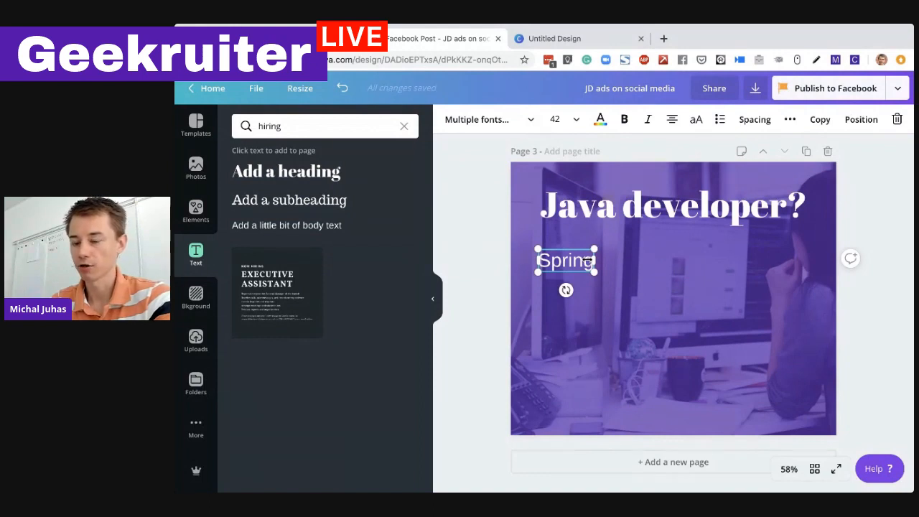
- Duplicate the "Spring" text, place the copy beside it on the same line and change its wording to "J2EE"
{"action": "key", "text": "ctrl+d"}
{"action": "left_click_drag", "start_coordinate": [588, 257], "coordinate": [656, 263]}
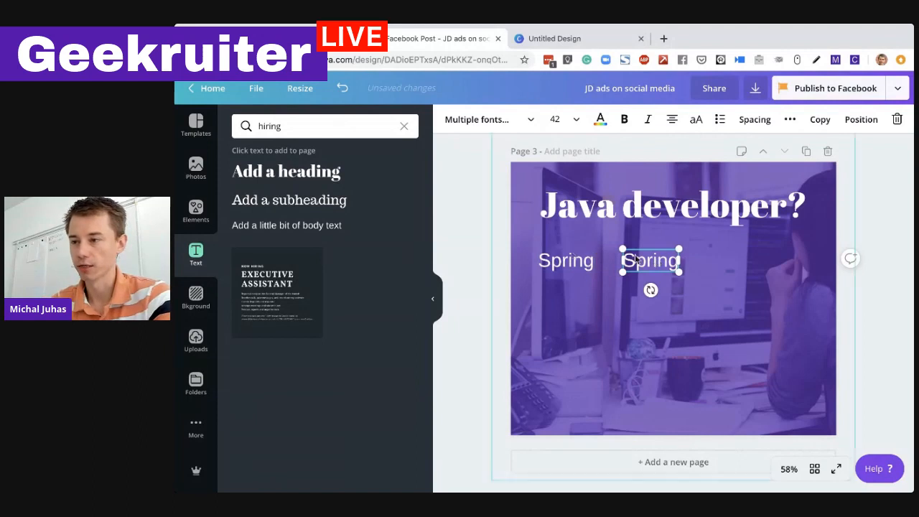
{"action": "double_click", "coordinate": [657, 263]}
{"action": "key", "text": "BackSpace"}
{"action": "type", "text": "J2Ee"}
{"action": "key", "text": "BackSpace"}
{"action": "type", "text": "E"}
{"action": "left_click", "coordinate": [461, 262]}
{"action": "left_click_drag", "start_coordinate": [653, 262], "coordinate": [643, 262]}
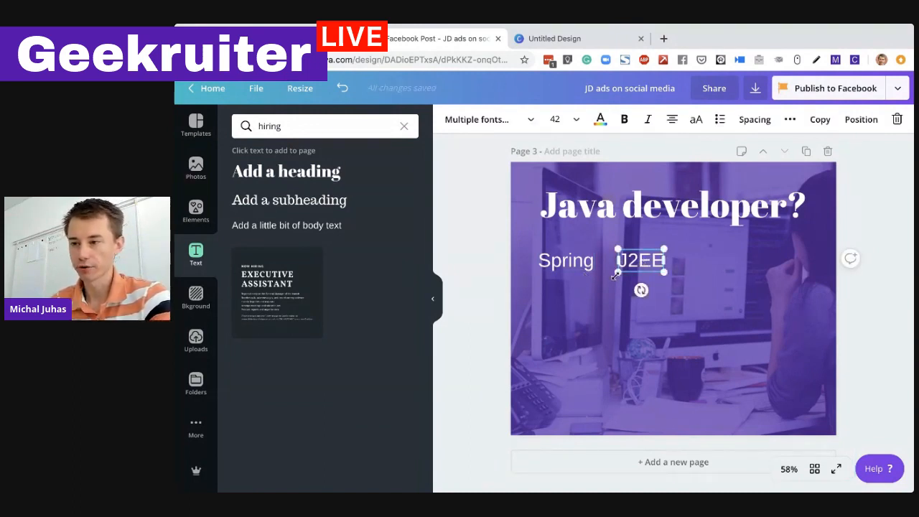
{"action": "left_click_drag", "start_coordinate": [636, 265], "coordinate": [617, 305]}
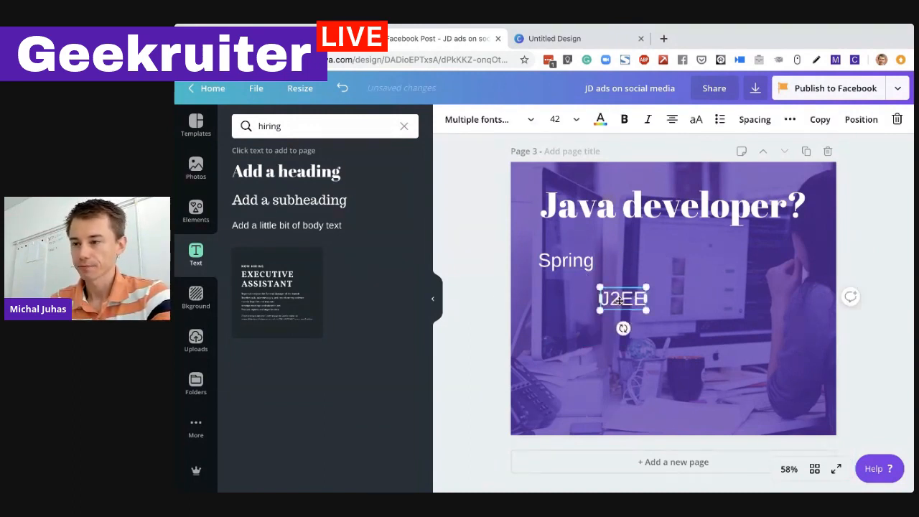
{"action": "key", "text": "ctrl+z"}
{"action": "left_click", "coordinate": [466, 286]}
- Copy the "J2EE" text to the page's lower area, reword it as "Vienna, Austria" and widen it to fit on one line
{"action": "left_click_drag", "start_coordinate": [650, 260], "coordinate": [572, 371]}
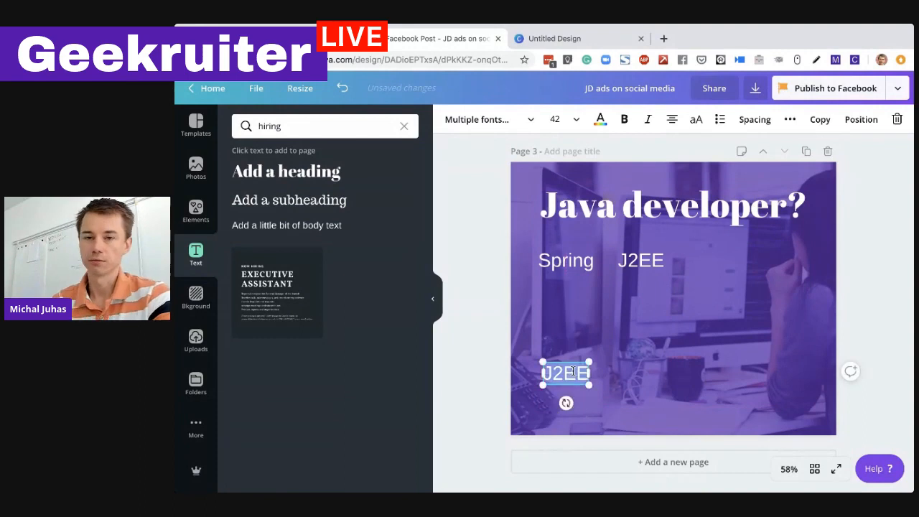
{"action": "type", "text": "Vienna"}
{"action": "key", "text": "Return"}
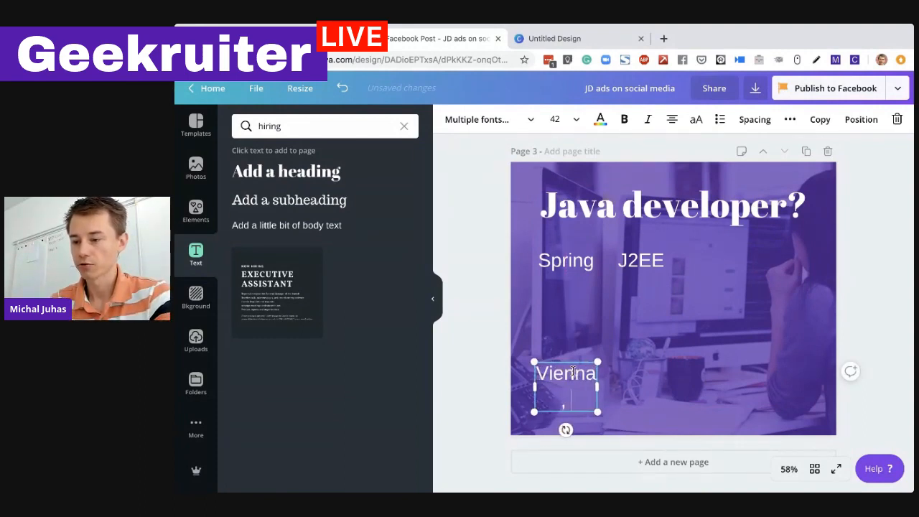
{"action": "type", "text": ", Austria"}
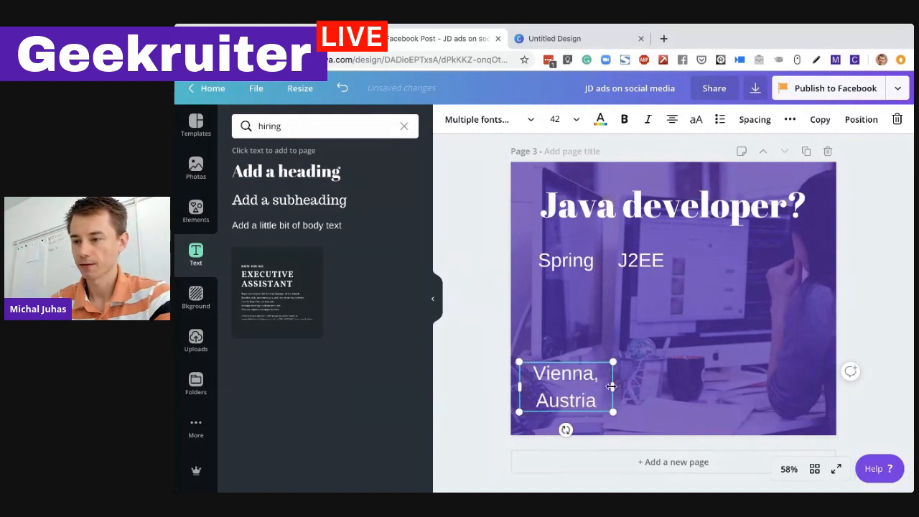
{"action": "left_click_drag", "start_coordinate": [612, 387], "coordinate": [652, 373]}
{"action": "left_click_drag", "start_coordinate": [586, 376], "coordinate": [633, 383]}
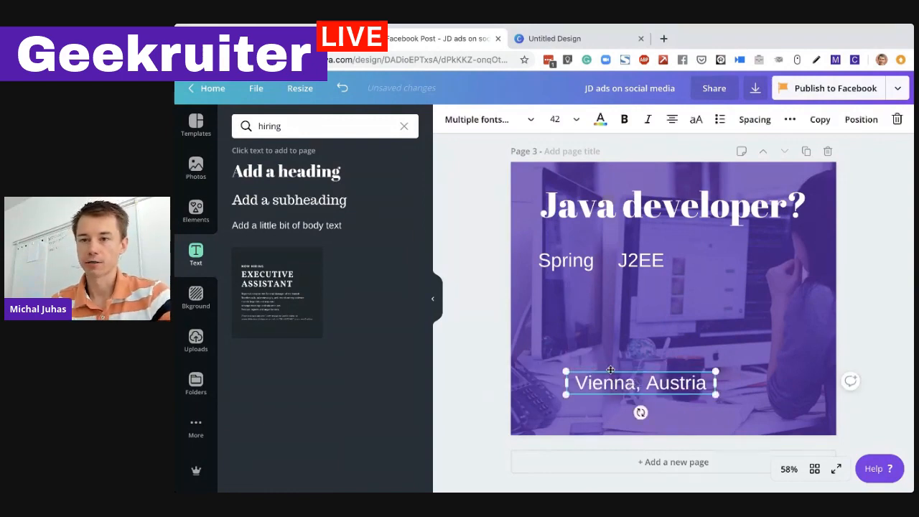
- Search the elements for "marker" and add the white location pin to the page
{"action": "left_click", "coordinate": [196, 210]}
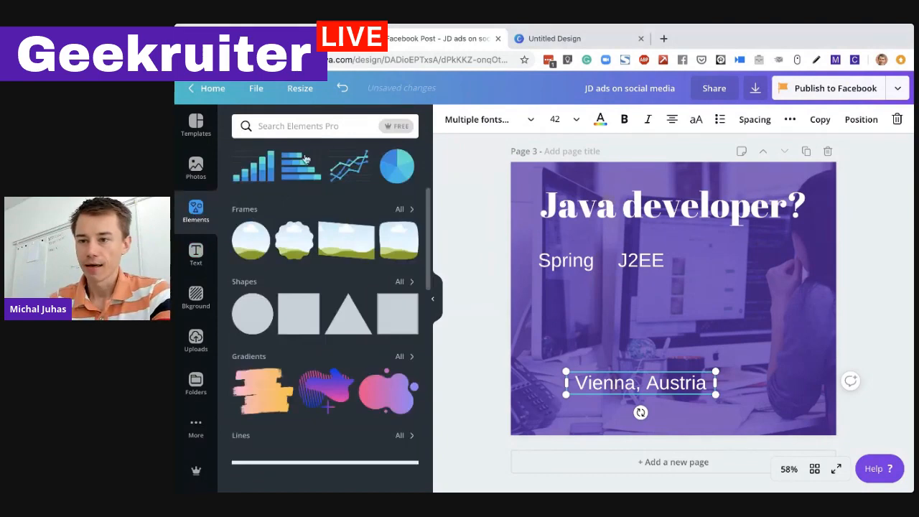
{"action": "left_click", "coordinate": [327, 125]}
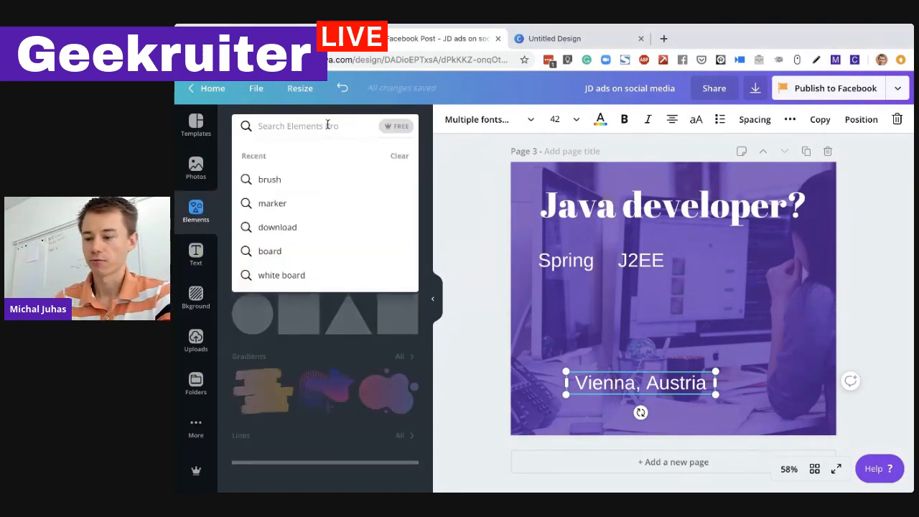
{"action": "type", "text": "marker"}
{"action": "key", "text": "Return"}
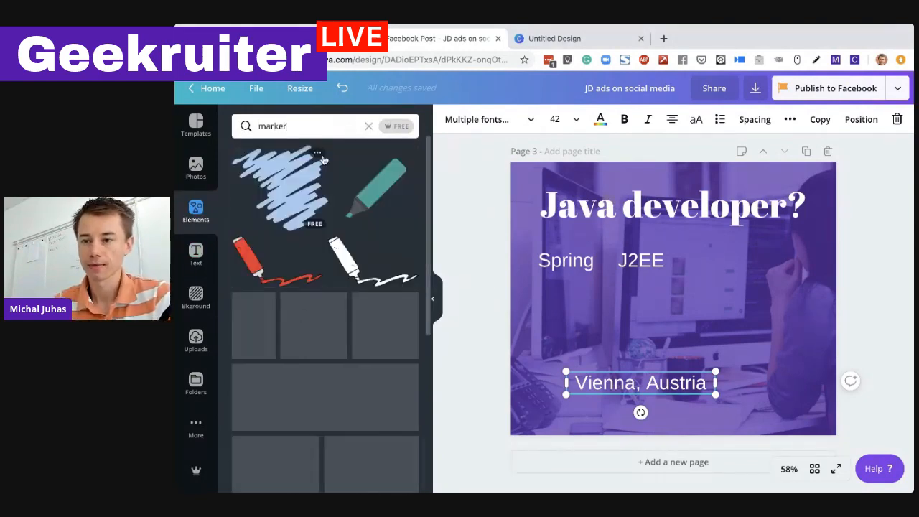
{"action": "left_click_drag", "start_coordinate": [261, 341], "coordinate": [543, 352]}
- Shrink the location pin to about text height, place it before "Vienna, Austria" and move the text closer to it
{"action": "left_click_drag", "start_coordinate": [656, 307], "coordinate": [577, 305]}
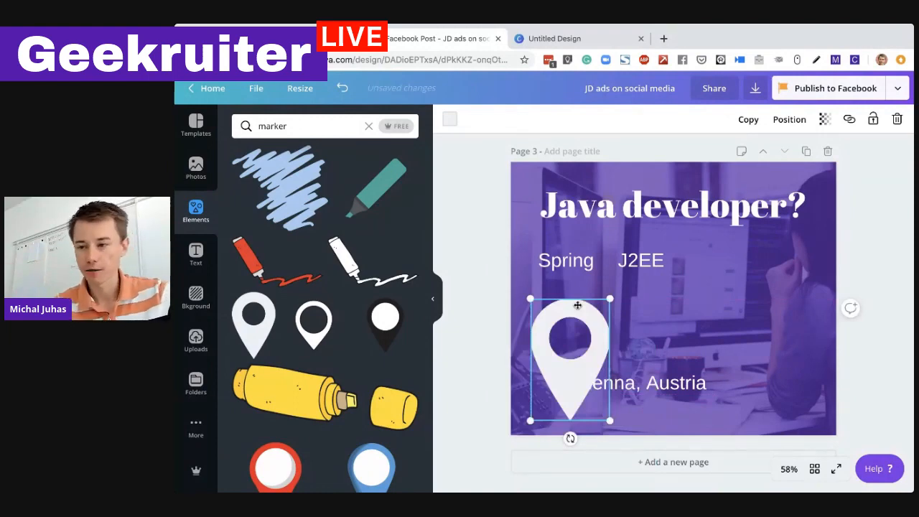
{"action": "left_click_drag", "start_coordinate": [609, 422], "coordinate": [561, 362]}
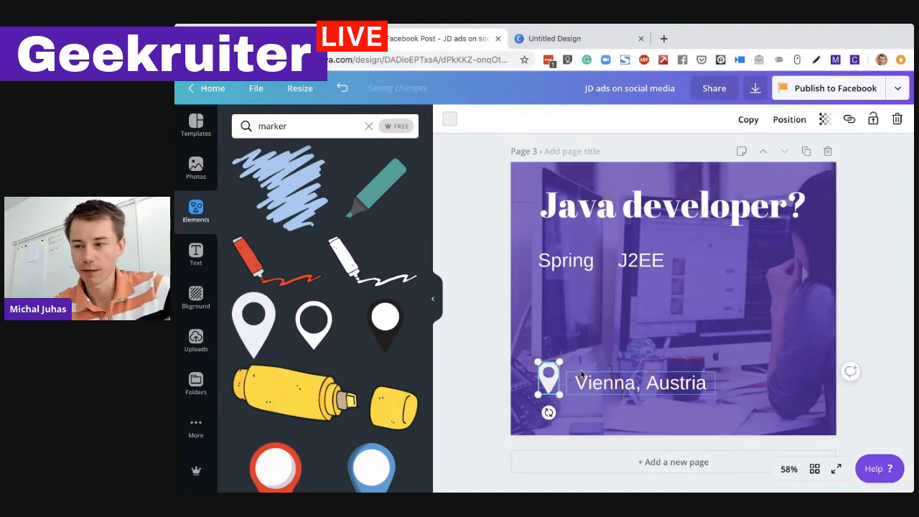
{"action": "left_click_drag", "start_coordinate": [559, 395], "coordinate": [551, 387]}
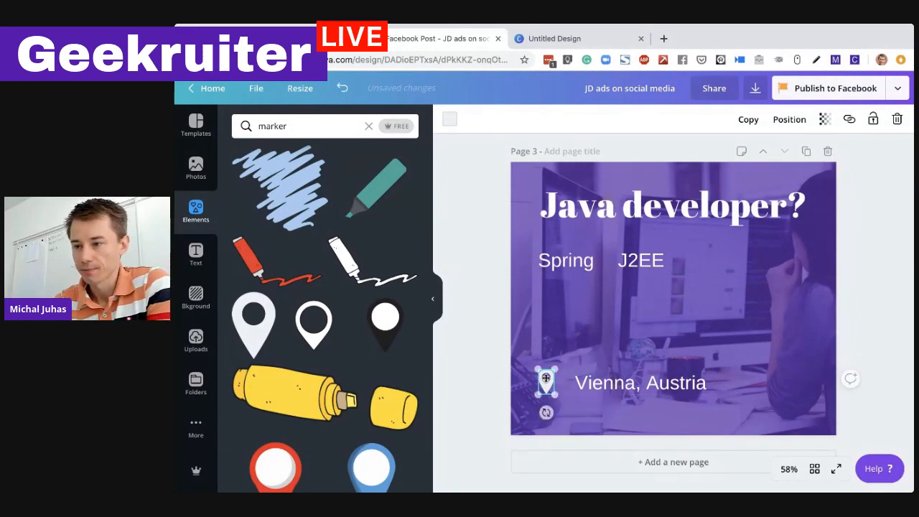
{"action": "left_click_drag", "start_coordinate": [605, 383], "coordinate": [594, 383]}
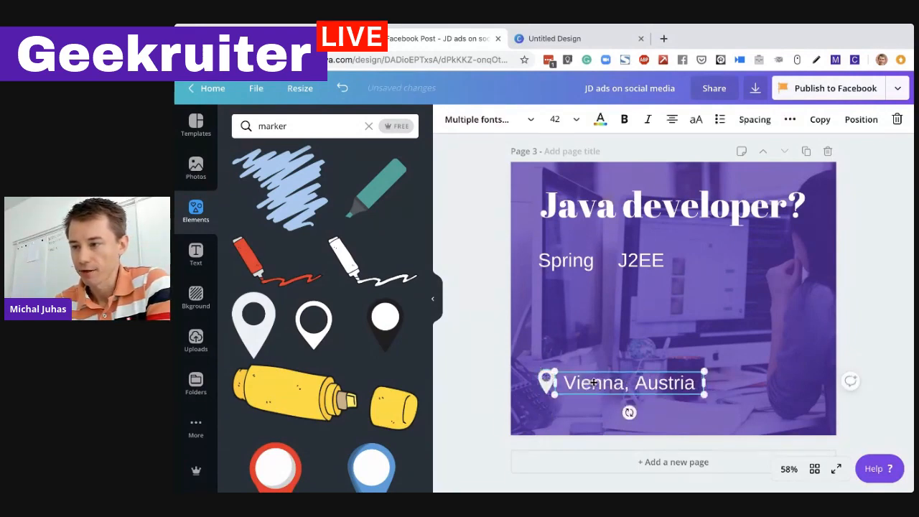
{"action": "left_click", "coordinate": [491, 373]}
- Left-align the "Vienna, Austria" text and shift it slightly away from the location pin
{"action": "left_click", "coordinate": [690, 384]}
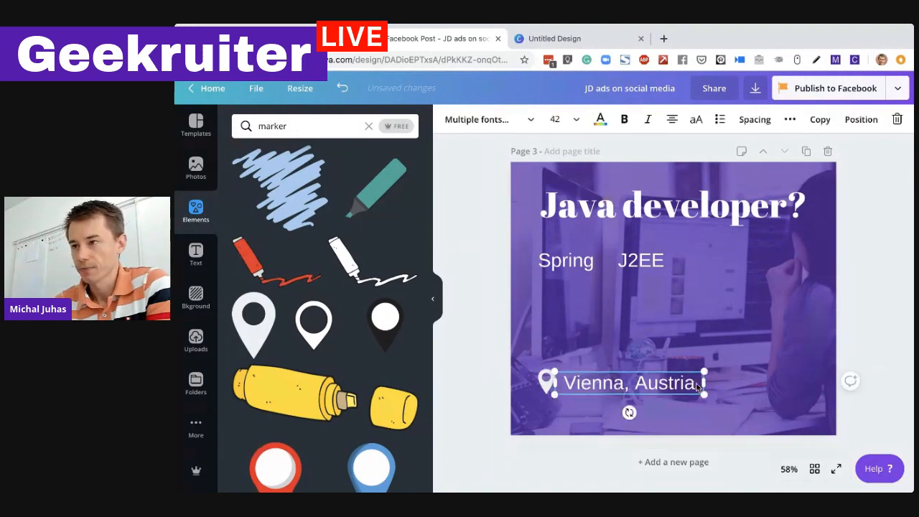
{"action": "left_click", "coordinate": [677, 120]}
{"action": "left_click", "coordinate": [492, 390]}
{"action": "left_click_drag", "start_coordinate": [586, 389], "coordinate": [592, 389]}
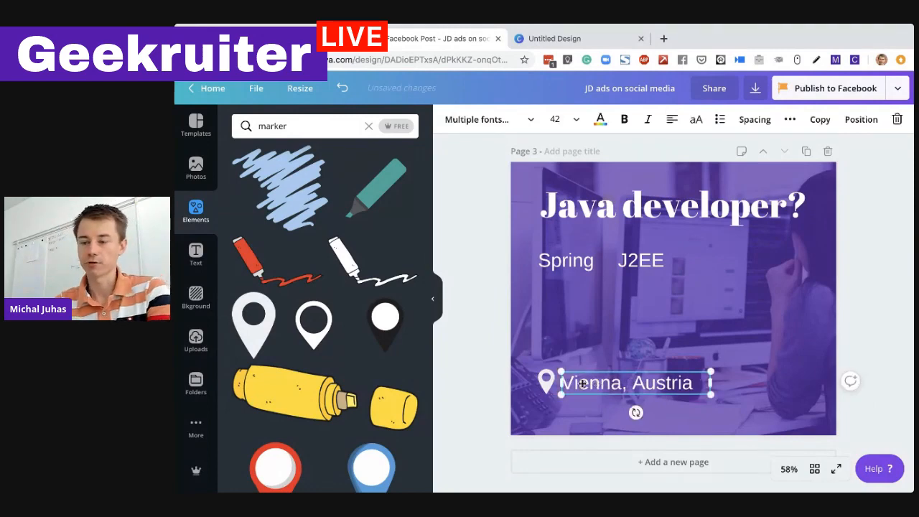
{"action": "left_click", "coordinate": [492, 383]}
- Copy the "Spring" text to midway between it and the location line, and reword the copy as "300 EUR / day"
{"action": "left_click", "coordinate": [559, 264]}
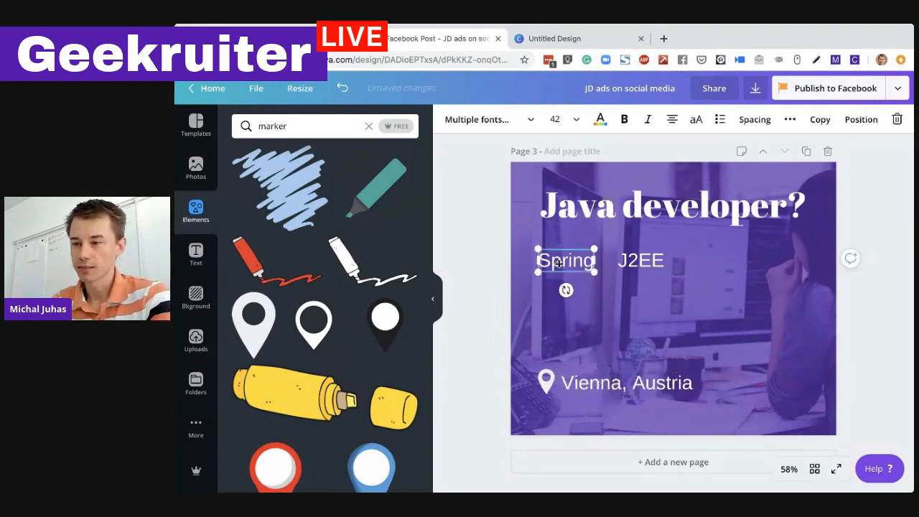
{"action": "left_click_drag", "start_coordinate": [559, 264], "coordinate": [553, 319]}
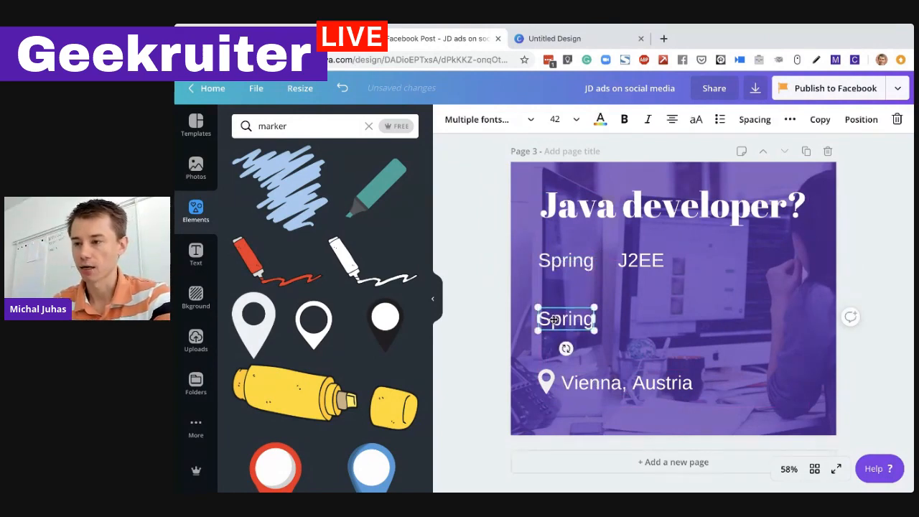
{"action": "double_click", "coordinate": [554, 319]}
{"action": "type", "text": "300 E"}
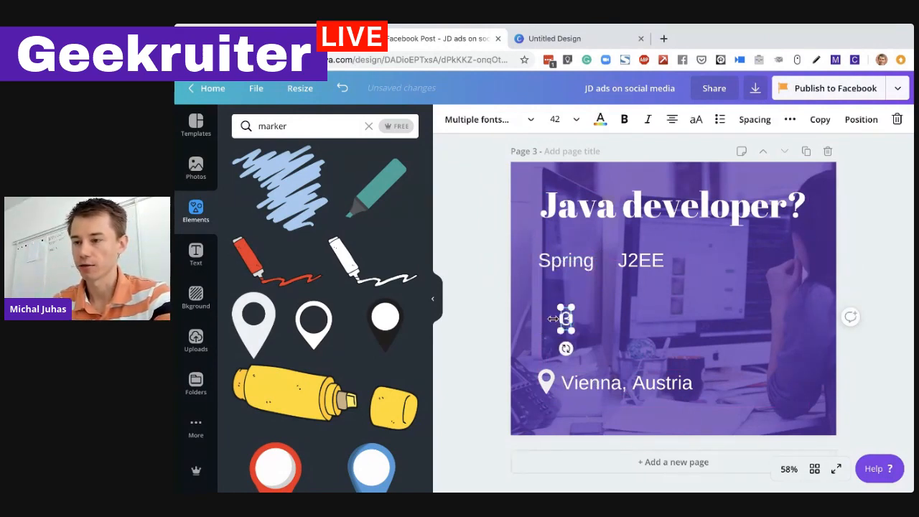
{"action": "type", "text": "UR / day"}
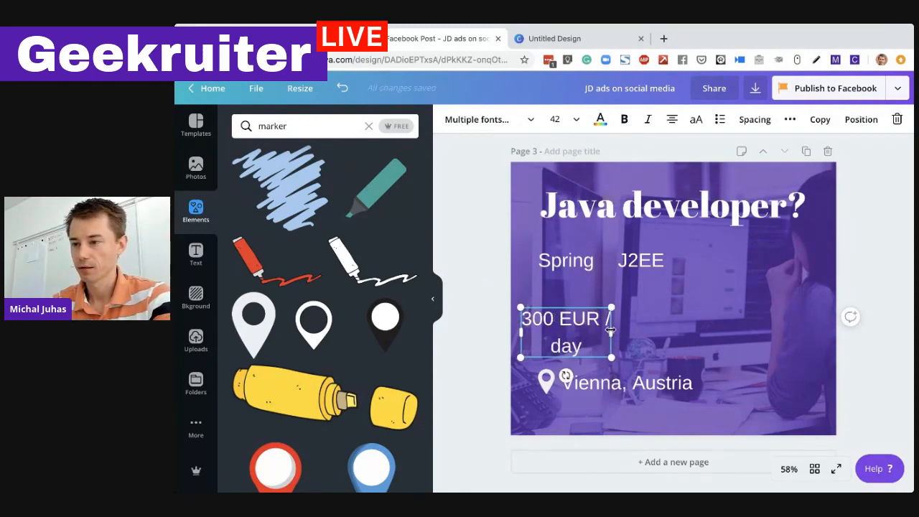
- Widen the "300 EUR / day" text to one line, left-align it and line it up with the start of "Spring"
{"action": "left_click_drag", "start_coordinate": [611, 332], "coordinate": [653, 332]}
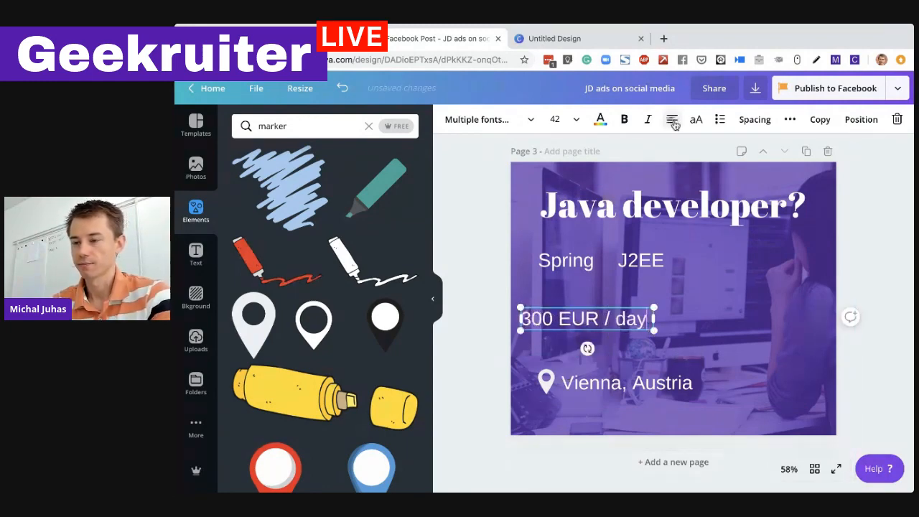
{"action": "left_click", "coordinate": [486, 351]}
{"action": "left_click_drag", "start_coordinate": [558, 318], "coordinate": [573, 316]}
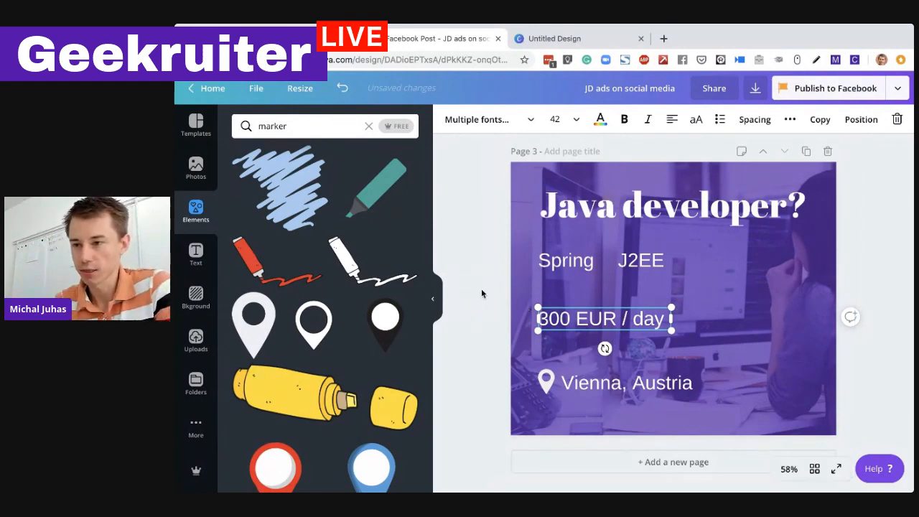
{"action": "left_click", "coordinate": [460, 295]}
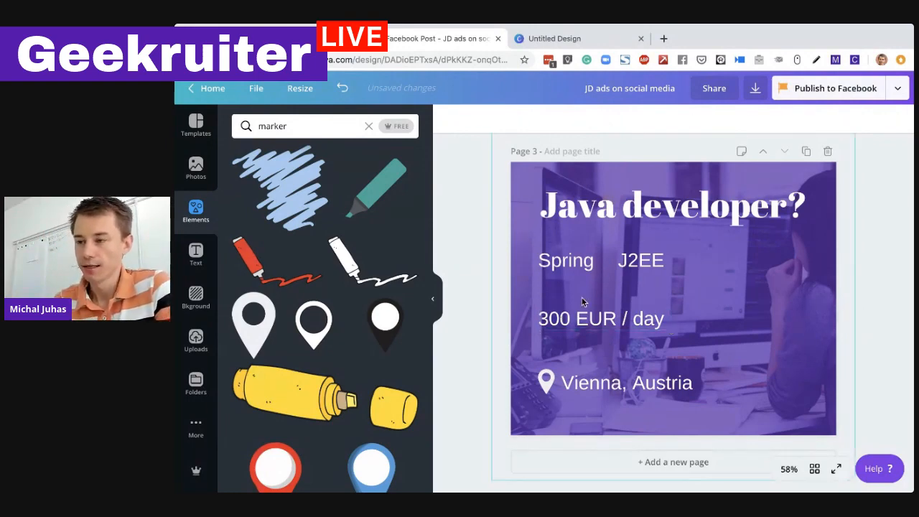
{"action": "left_click", "coordinate": [655, 384]}
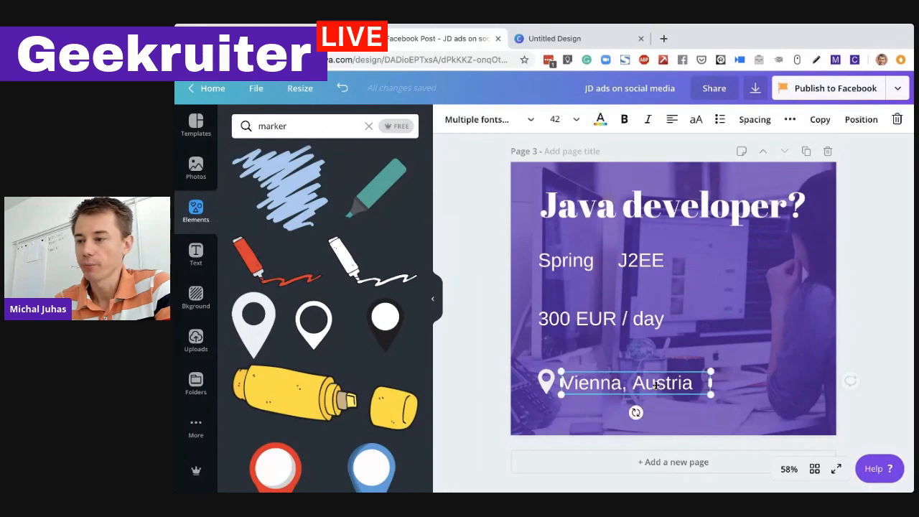
{"action": "left_click", "coordinate": [893, 373]}
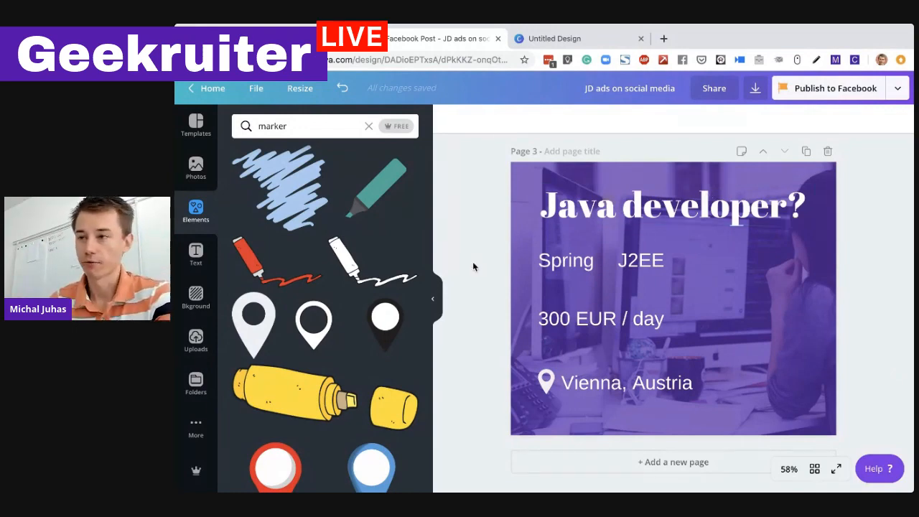
- Open Google Images in a new browser tab, search for "office photo meeting room" and look over the pictures
{"action": "key", "text": "ctrl+t"}
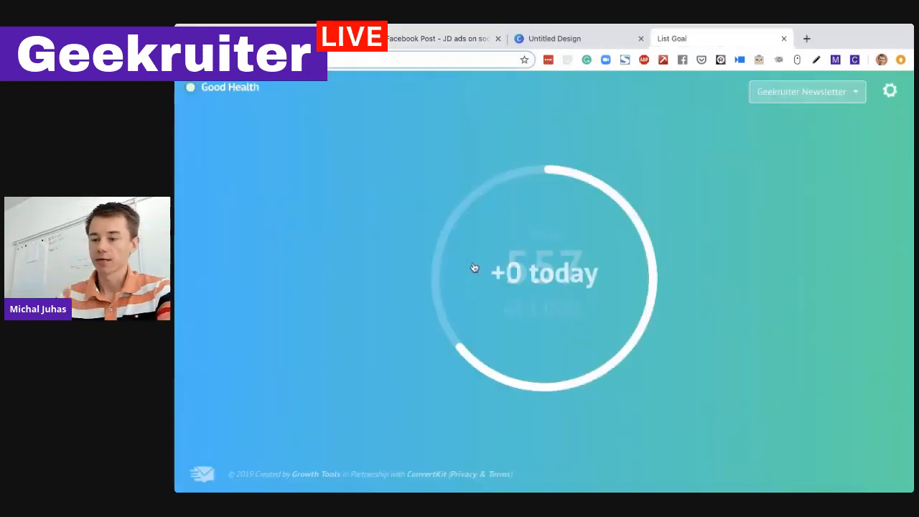
{"action": "key", "text": "Return"}
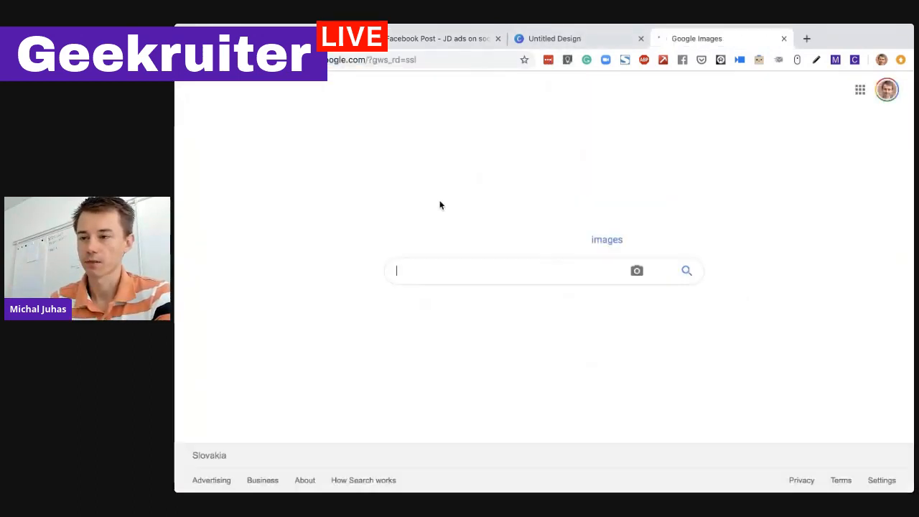
{"action": "type", "text": "offi"}
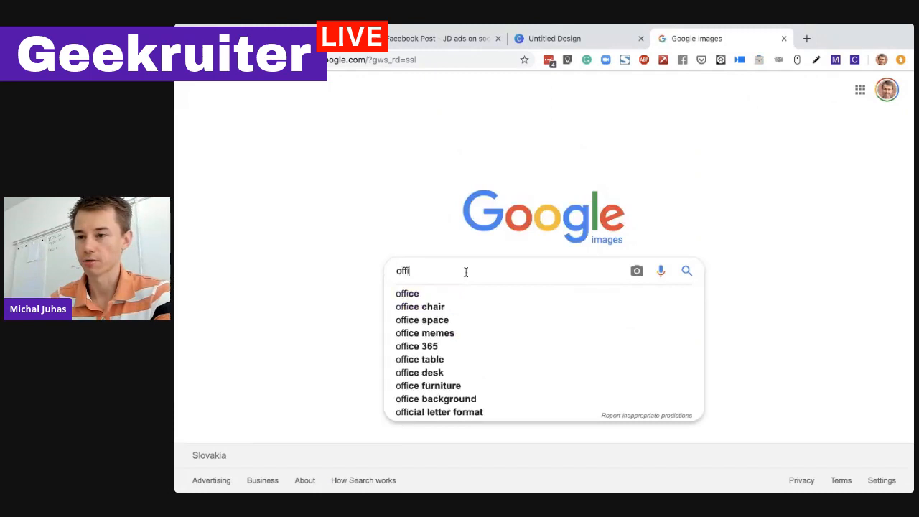
{"action": "type", "text": "ce photo meeting room"}
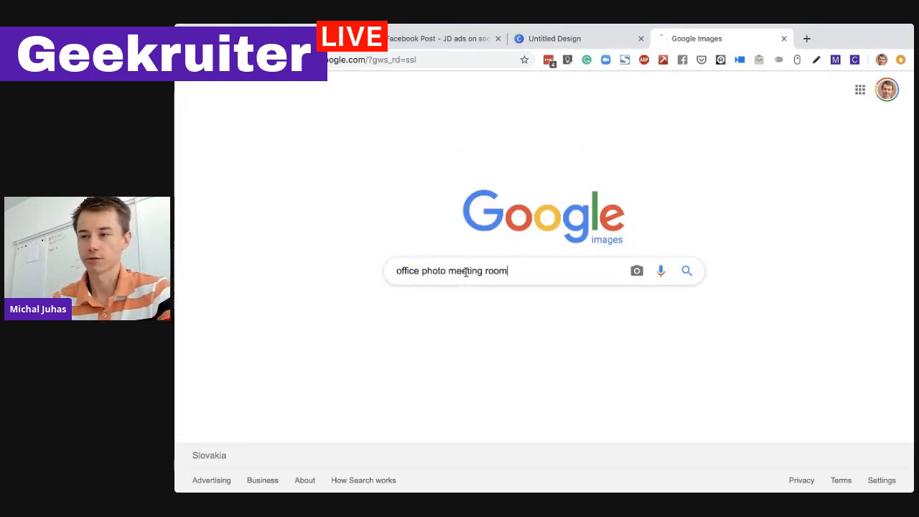
{"action": "key", "text": "Return"}
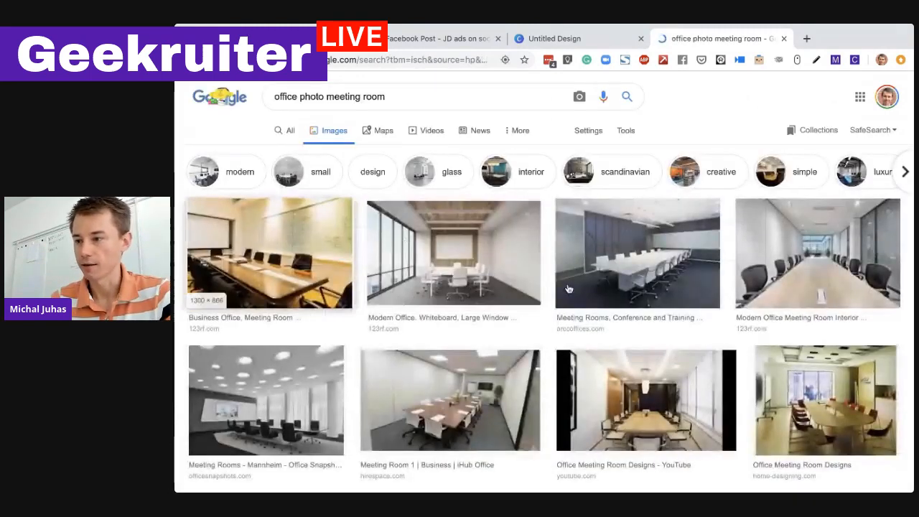
{"action": "scroll", "coordinate": [568, 289], "scroll_direction": "down", "scroll_amount": 4}
{"action": "scroll", "coordinate": [495, 201], "scroll_direction": "up", "scroll_amount": 4}
- Shorten the image search to "office photo" and run it
{"action": "left_click", "coordinate": [429, 97]}
{"action": "key", "text": "BackSpace"}
{"action": "key", "text": "BackSpace"}
{"action": "key", "text": "BackSpace"}
{"action": "key", "text": "BackSpace"}
{"action": "key", "text": "BackSpace"}
{"action": "key", "text": "BackSpace"}
{"action": "key", "text": "BackSpace"}
{"action": "key", "text": "BackSpace"}
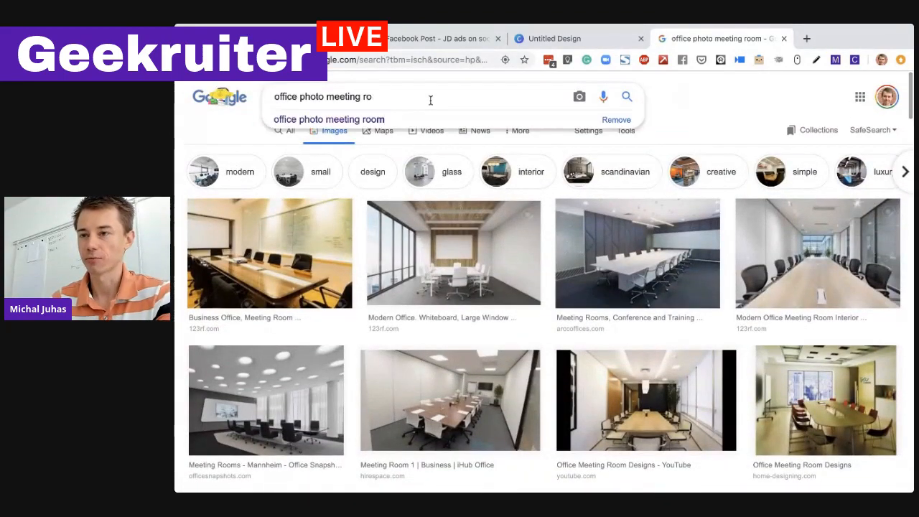
{"action": "key", "text": "BackSpace"}
{"action": "key", "text": "BackSpace"}
{"action": "key", "text": "BackSpace"}
{"action": "key", "text": "BackSpace"}
{"action": "key", "text": "BackSpace"}
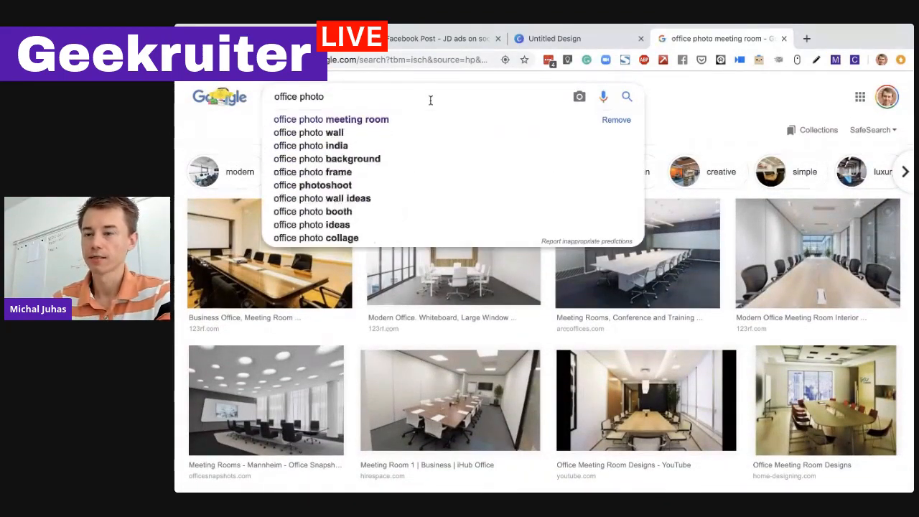
{"action": "key", "text": "Return"}
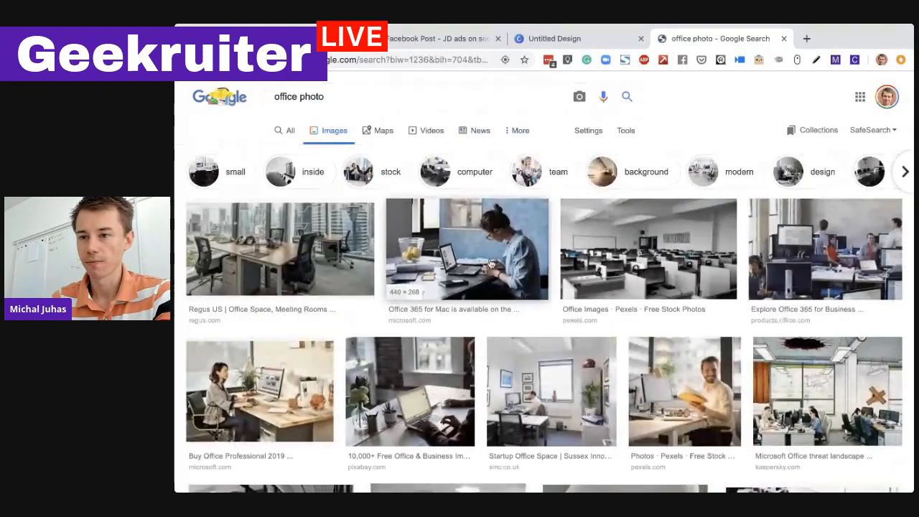
- Browse the office photo results and open the Pexels picture of the smiling man holding a book at a desk
{"action": "scroll", "coordinate": [313, 366], "scroll_direction": "down", "scroll_amount": 1}
{"action": "scroll", "coordinate": [553, 359], "scroll_direction": "down", "scroll_amount": 1}
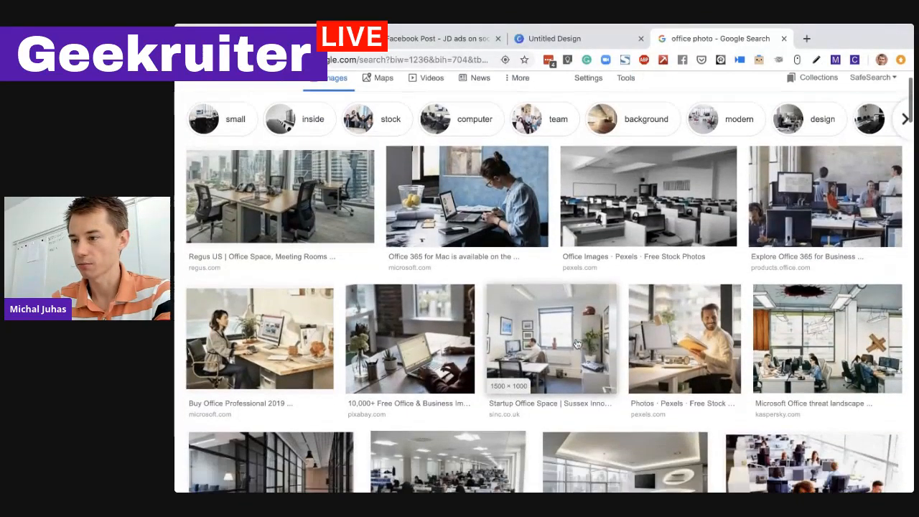
{"action": "left_click", "coordinate": [687, 349]}
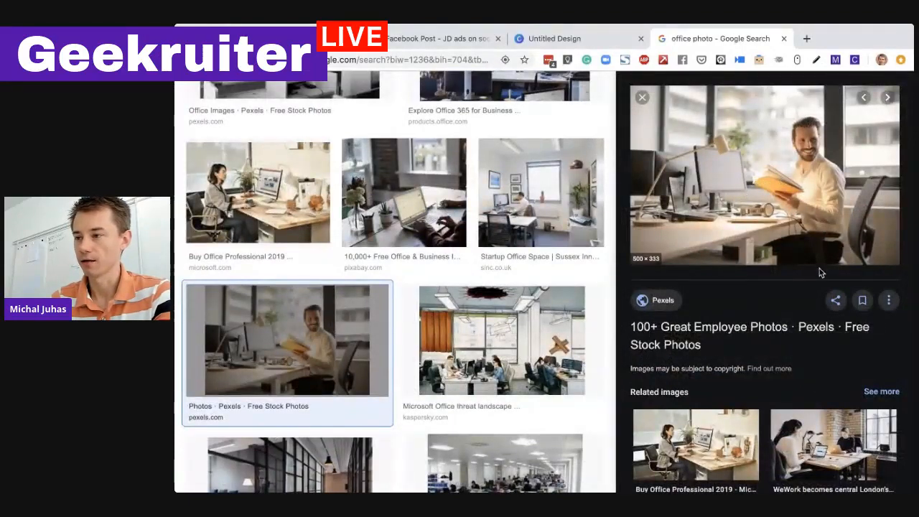
- Switch to the "JD ads on social media" design in Canva, paste the office photo onto page 3 and align it with the page's lower-right corner
{"action": "left_click", "coordinate": [571, 39]}
{"action": "left_click", "coordinate": [433, 39]}
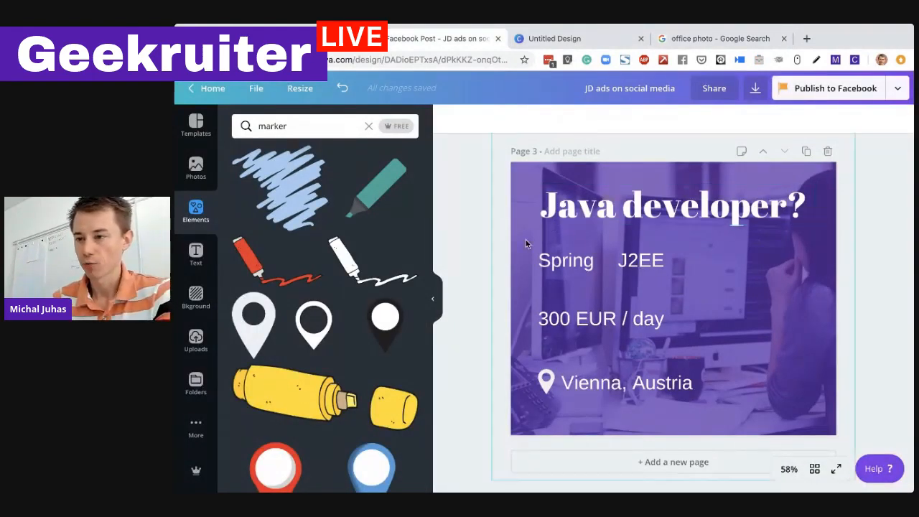
{"action": "key", "text": "ctrl+v"}
{"action": "left_click_drag", "start_coordinate": [668, 315], "coordinate": [691, 364]}
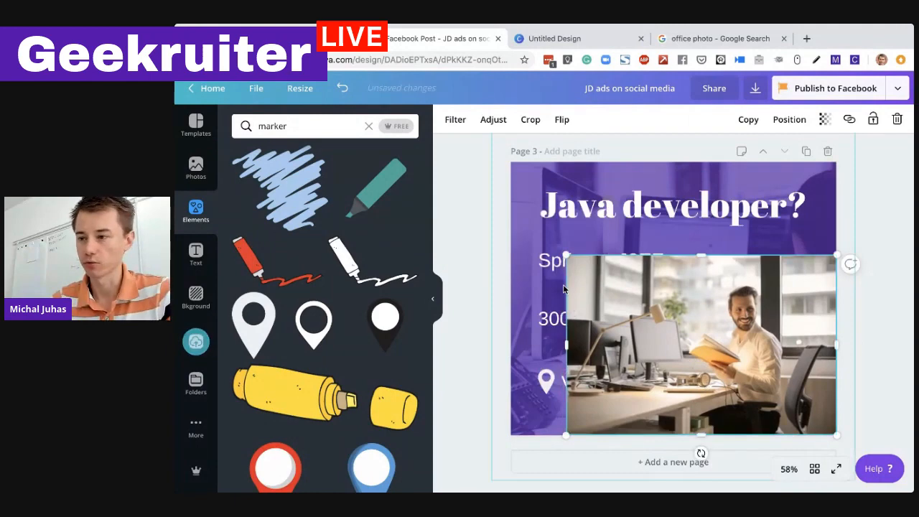
- Crop the office photo on both sides to a portrait format around the man, and move it into the page's lower-right corner
{"action": "left_click", "coordinate": [531, 121]}
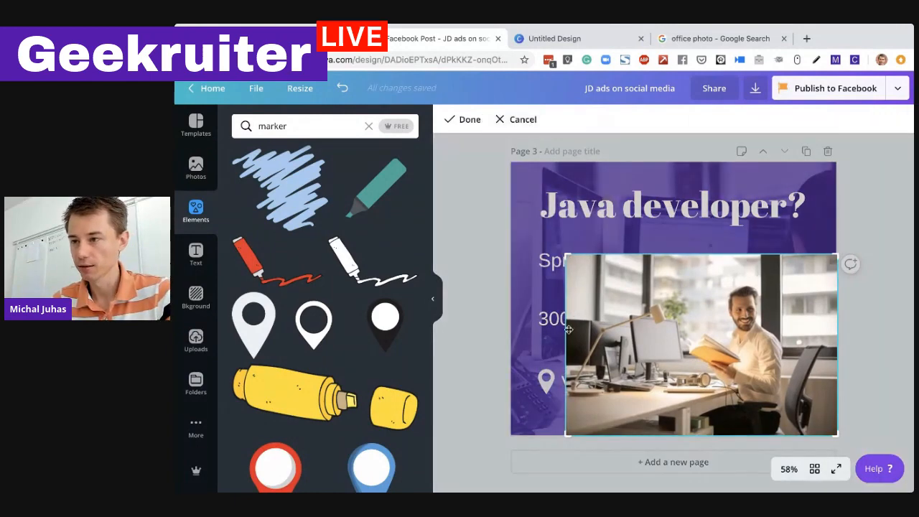
{"action": "left_click_drag", "start_coordinate": [567, 256], "coordinate": [656, 248]}
{"action": "left_click_drag", "start_coordinate": [833, 255], "coordinate": [790, 255]}
{"action": "key", "text": "Return"}
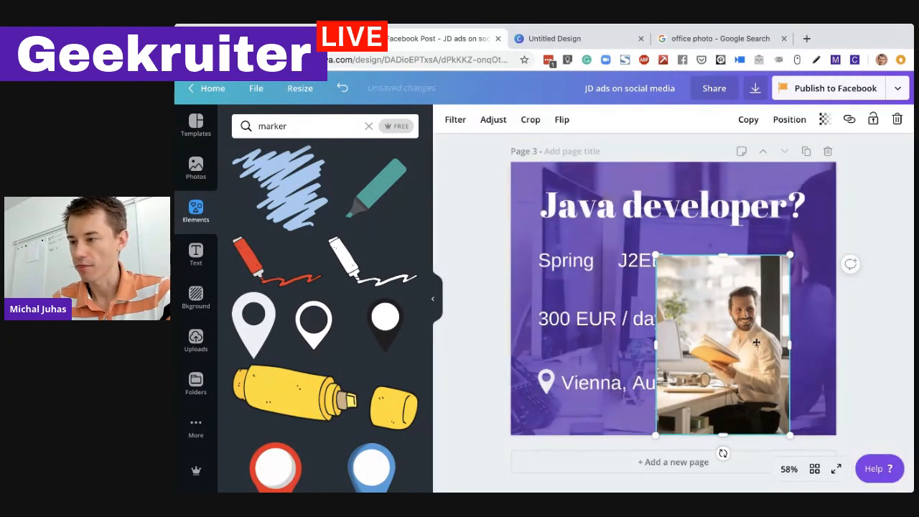
{"action": "left_click_drag", "start_coordinate": [772, 350], "coordinate": [818, 350]}
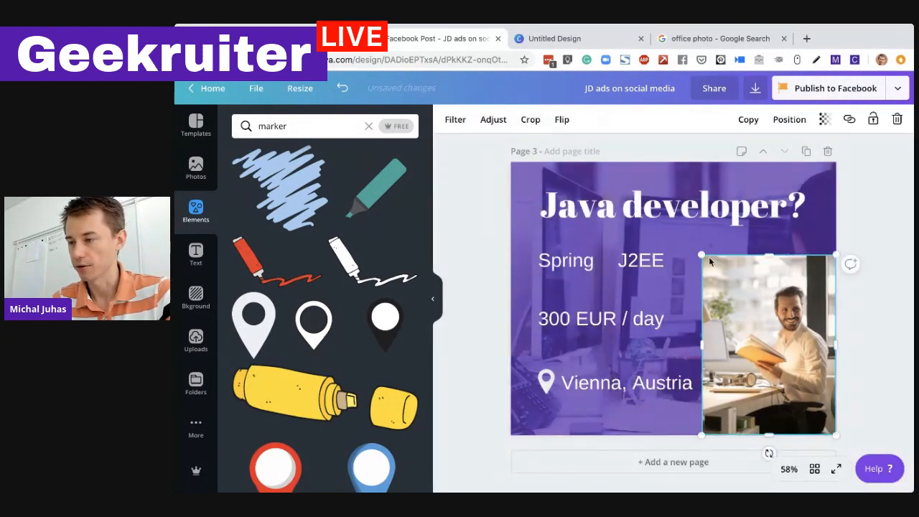
- Scale the office photo down slightly, keeping it in the corner, and extend its crop a little on the left side
{"action": "left_click_drag", "start_coordinate": [703, 255], "coordinate": [711, 267]}
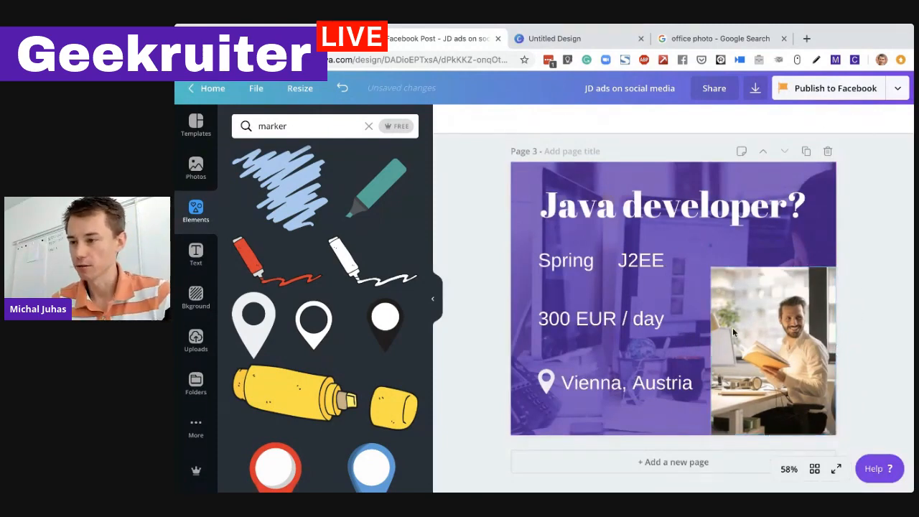
{"action": "double_click", "coordinate": [733, 329]}
{"action": "left_click_drag", "start_coordinate": [710, 432], "coordinate": [702, 436]}
{"action": "key", "text": "Return"}
{"action": "left_click", "coordinate": [871, 373]}
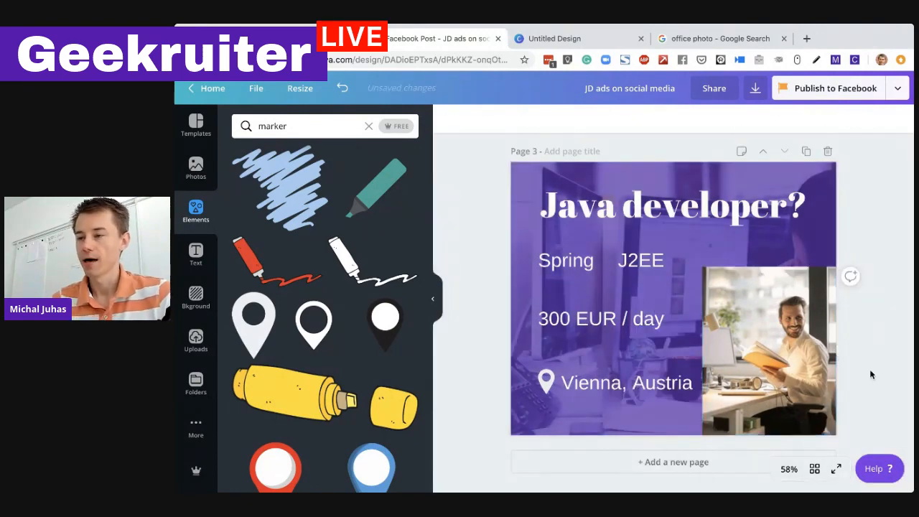
{"action": "left_click", "coordinate": [585, 263]}
{"action": "left_click_drag", "start_coordinate": [582, 261], "coordinate": [770, 282]}
{"action": "double_click", "coordinate": [770, 282]}
{"action": "key", "text": "BackSpace"}
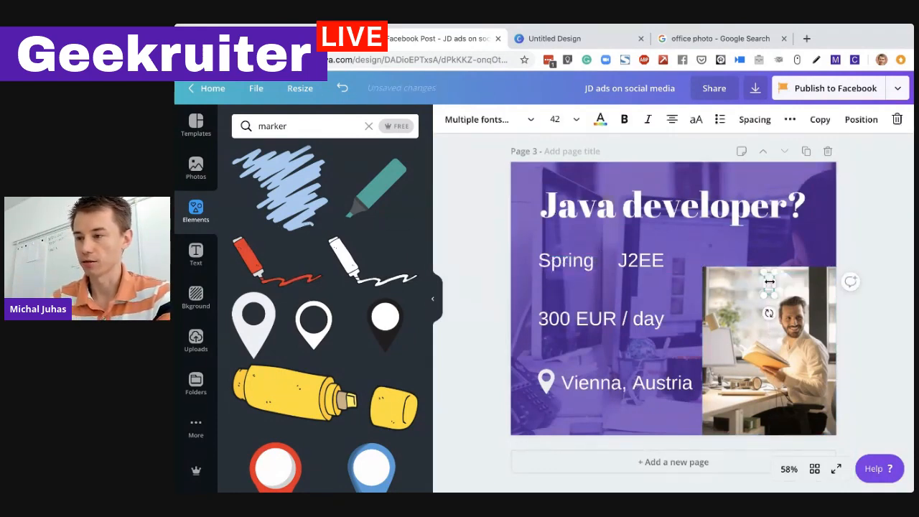
{"action": "type", "text": "Oracle"}
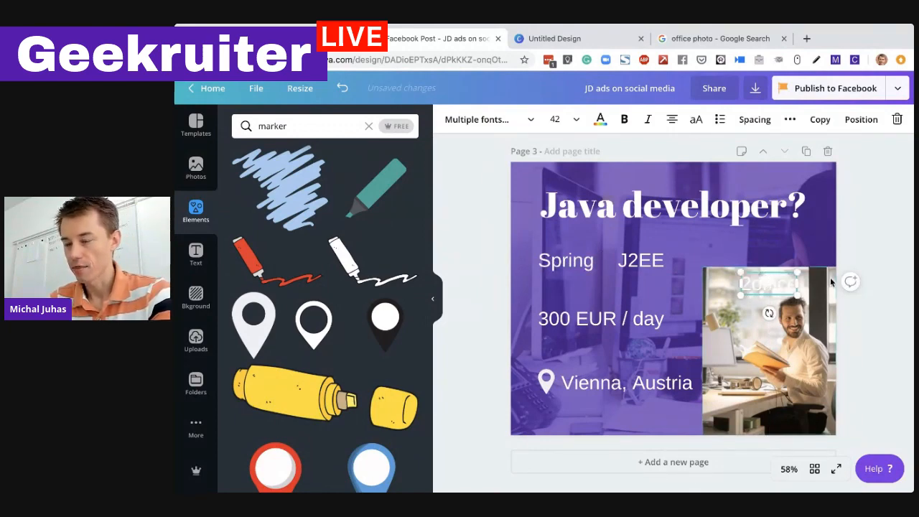
{"action": "type", "text": "@"}
{"action": "key", "text": "super+a"}
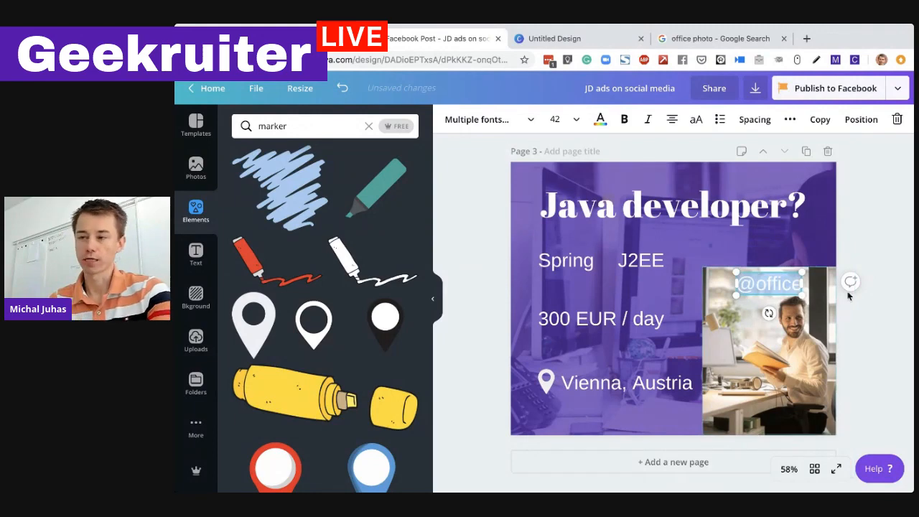
{"action": "left_click", "coordinate": [600, 119]}
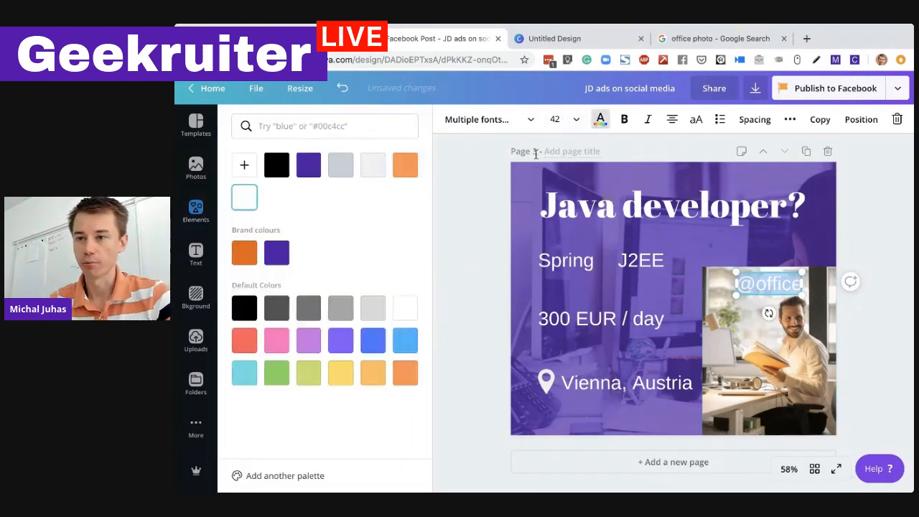
{"action": "left_click", "coordinate": [285, 173]}
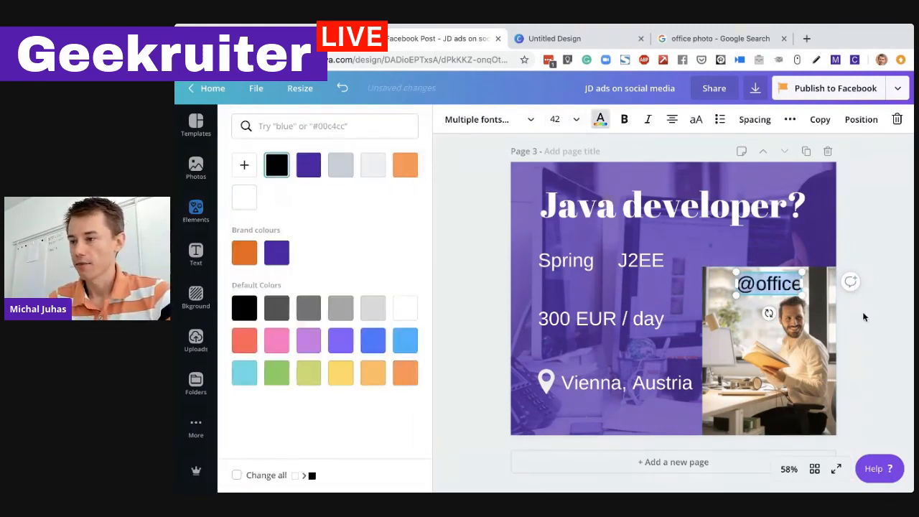
{"action": "key", "text": "Escape"}
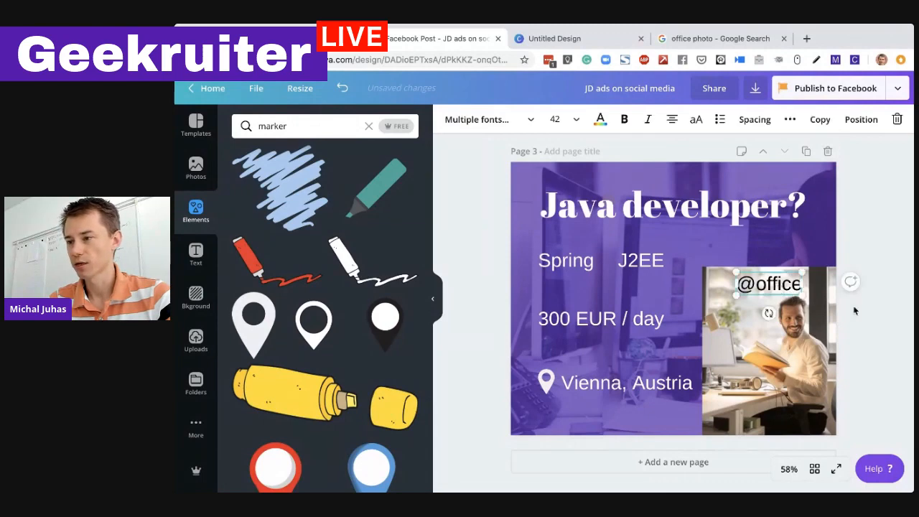
{"action": "left_click", "coordinate": [854, 310]}
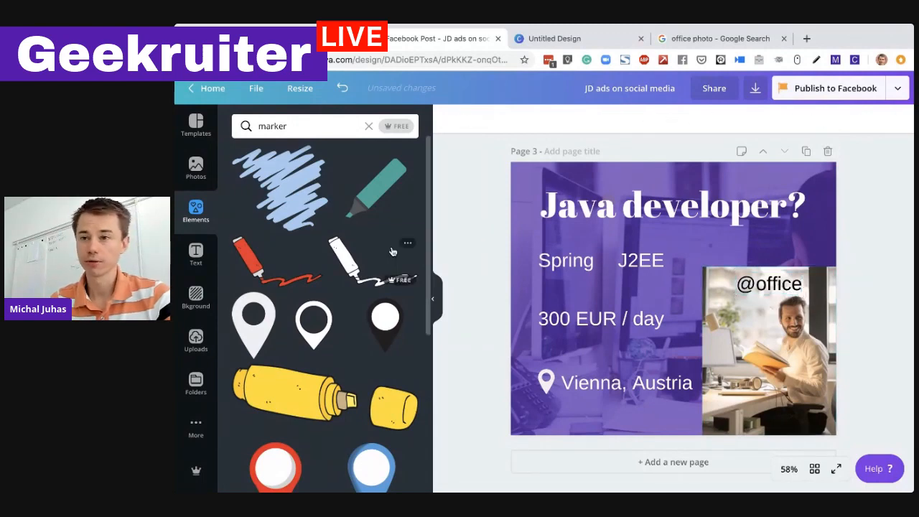
- Replace the elements search term with "brush" and run the search
{"action": "left_click", "coordinate": [324, 128]}
{"action": "left_click", "coordinate": [190, 219]}
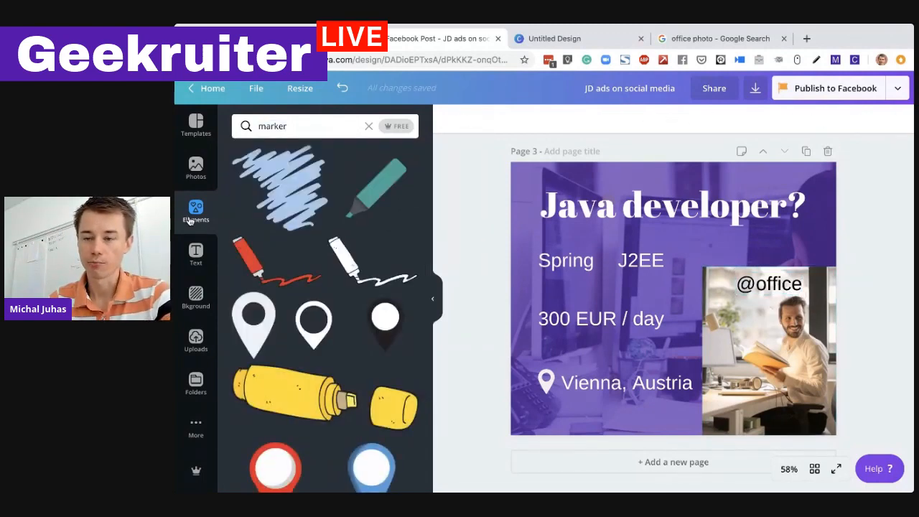
{"action": "left_click", "coordinate": [280, 123]}
{"action": "left_click", "coordinate": [284, 122]}
{"action": "key", "text": "BackSpace"}
{"action": "key", "text": "BackSpace"}
{"action": "key", "text": "BackSpace"}
{"action": "key", "text": "BackSpace"}
{"action": "key", "text": "BackSpace"}
{"action": "key", "text": "BackSpace"}
{"action": "type", "text": "br"}
{"action": "type", "text": "sh"}
{"action": "key", "text": "Return"}
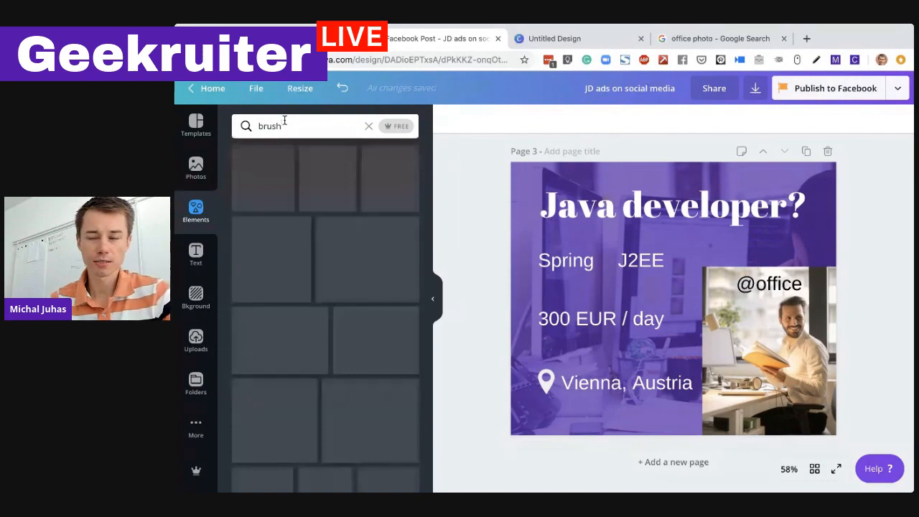
{"action": "scroll", "coordinate": [348, 351], "scroll_direction": "down", "scroll_amount": 1}
{"action": "scroll", "coordinate": [348, 352], "scroll_direction": "down", "scroll_amount": 3}
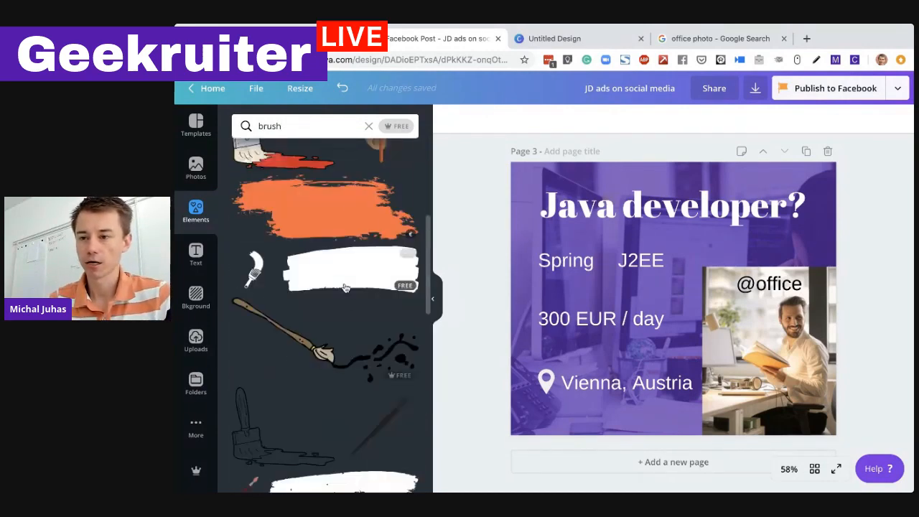
{"action": "left_click_drag", "start_coordinate": [402, 280], "coordinate": [637, 271]}
{"action": "mouse_move", "coordinate": [604, 334]}
{"action": "left_mouse_down"}
{"action": "mouse_move", "coordinate": [755, 273]}
{"action": "mouse_move", "coordinate": [797, 267]}
{"action": "mouse_move", "coordinate": [764, 279]}
{"action": "left_mouse_up"}
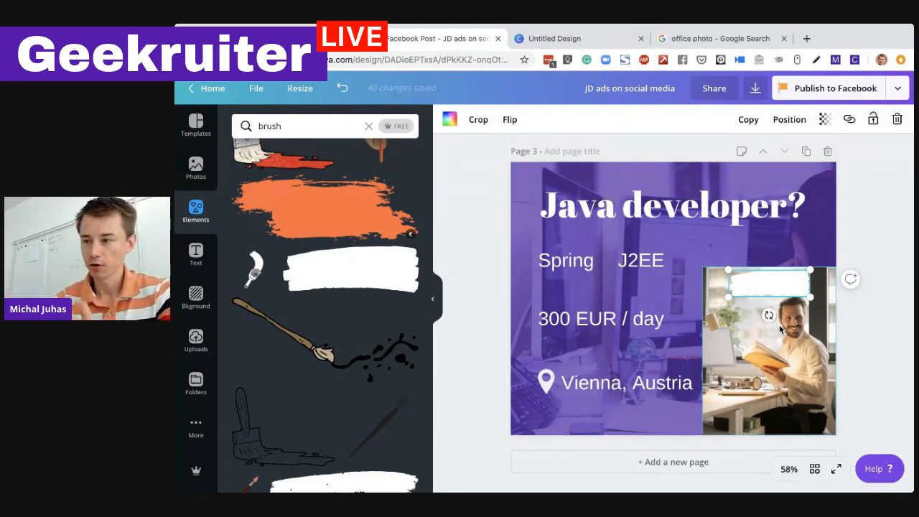
- Try sending the white brush stroke to the very back, and return it to the front
{"action": "left_click", "coordinate": [790, 119]}
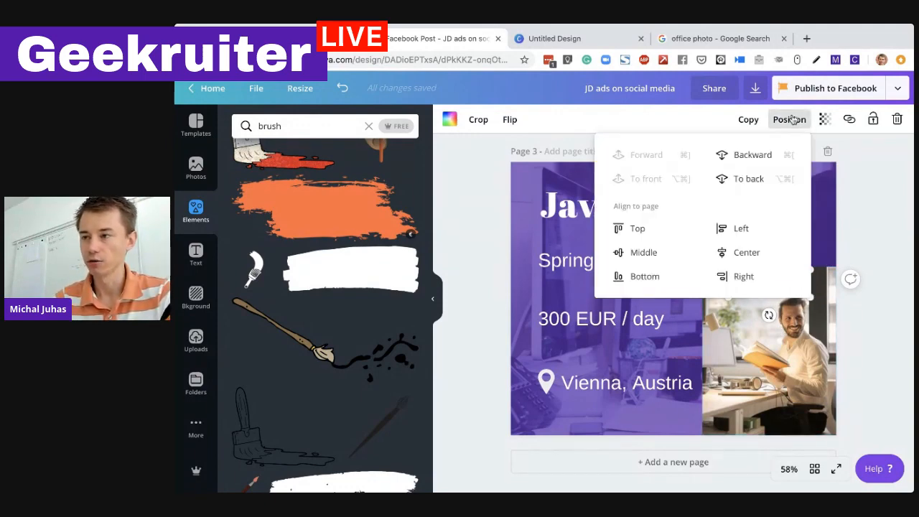
{"action": "left_click", "coordinate": [750, 178]}
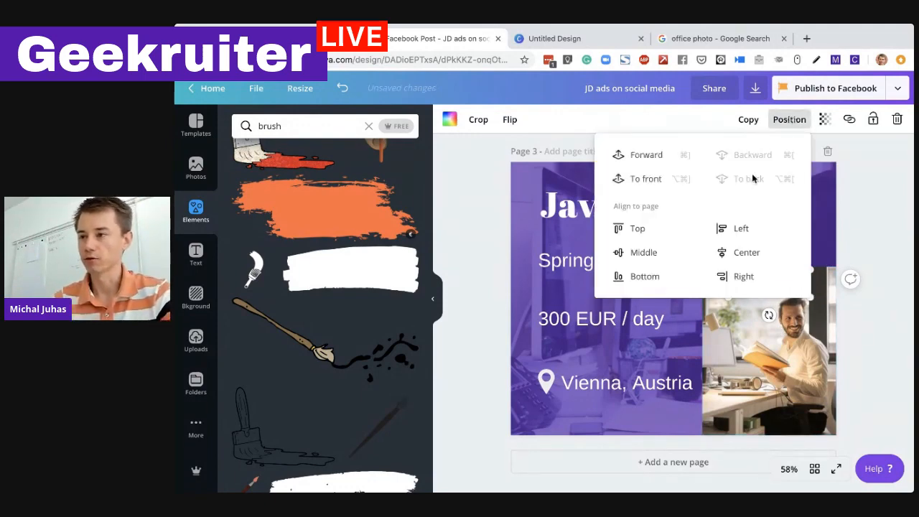
{"action": "left_click", "coordinate": [646, 178]}
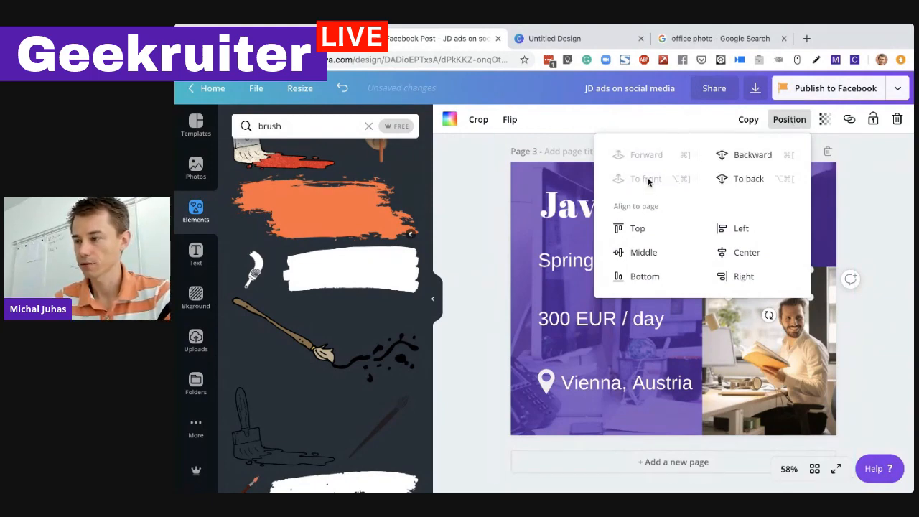
{"action": "left_click", "coordinate": [896, 306]}
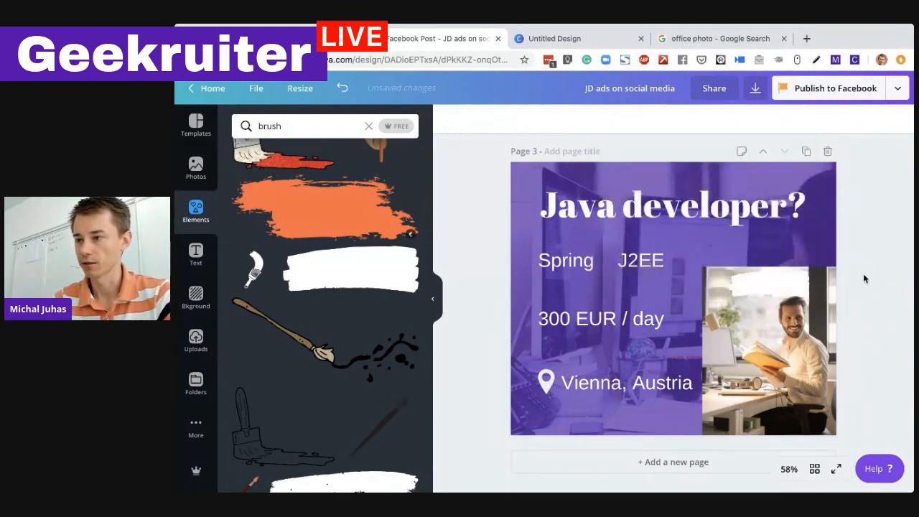
{"action": "left_click", "coordinate": [773, 282]}
{"action": "left_click", "coordinate": [788, 120]}
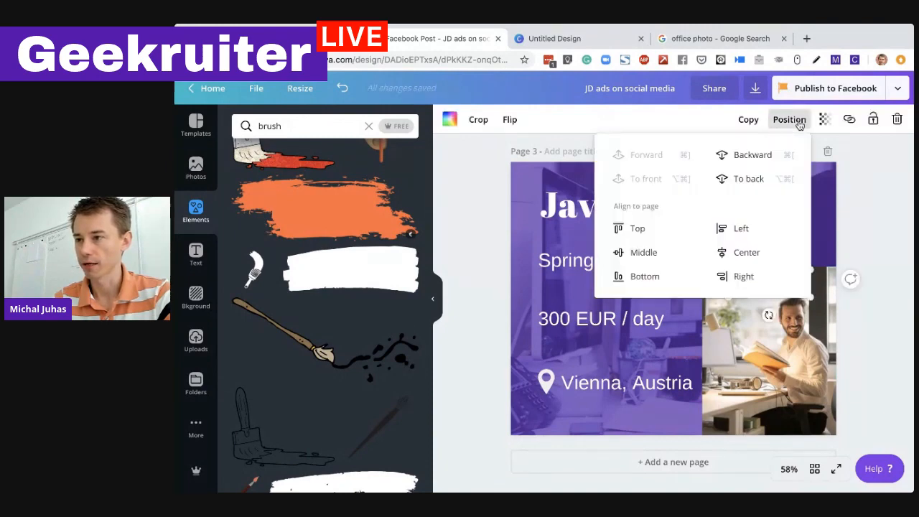
{"action": "left_click", "coordinate": [763, 153]}
{"action": "left_click", "coordinate": [848, 317]}
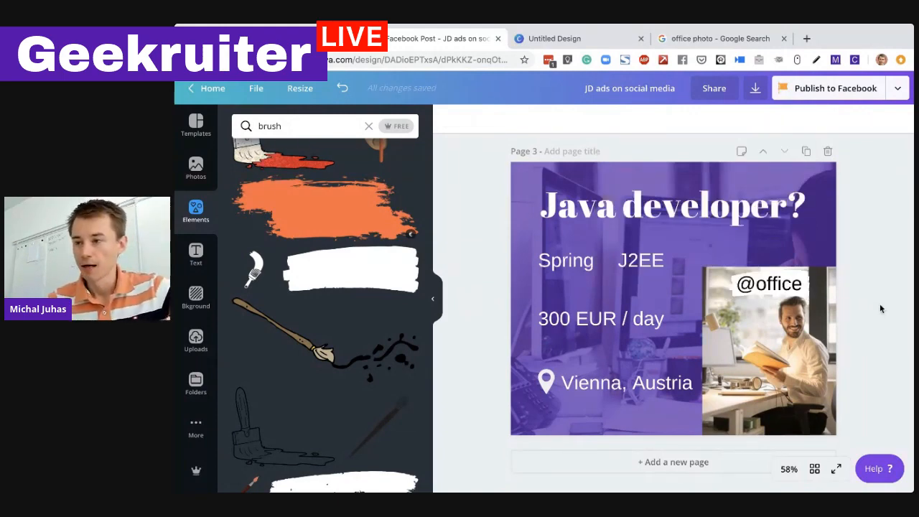
- Change the font of the "Java developer?" heading to Abula
{"action": "left_click", "coordinate": [645, 215]}
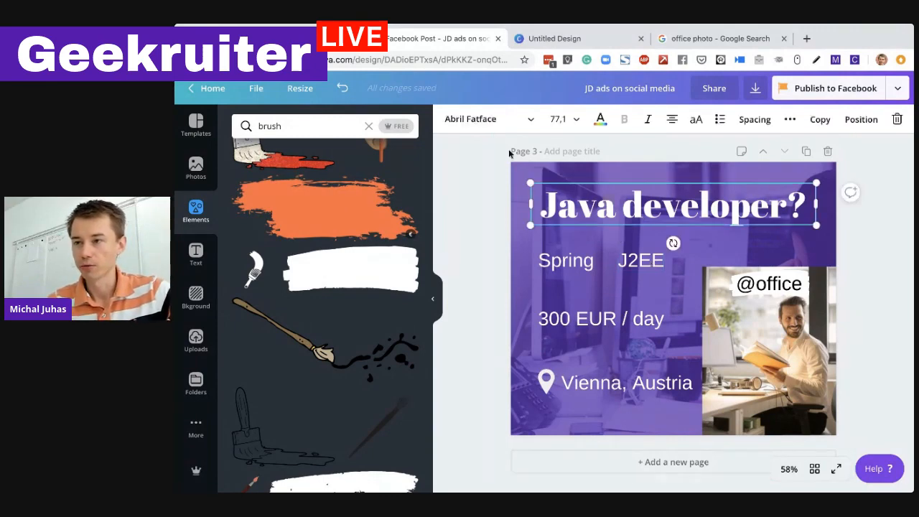
{"action": "left_click", "coordinate": [488, 119]}
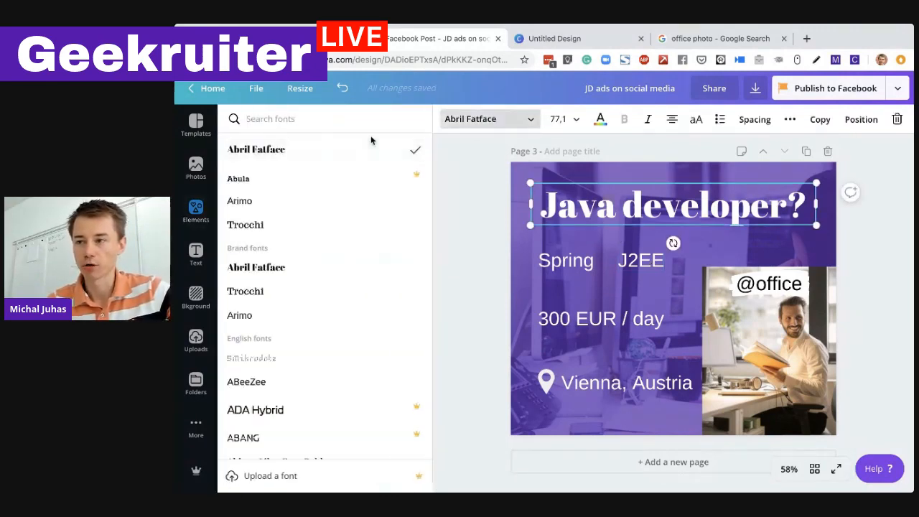
{"action": "left_click", "coordinate": [278, 178]}
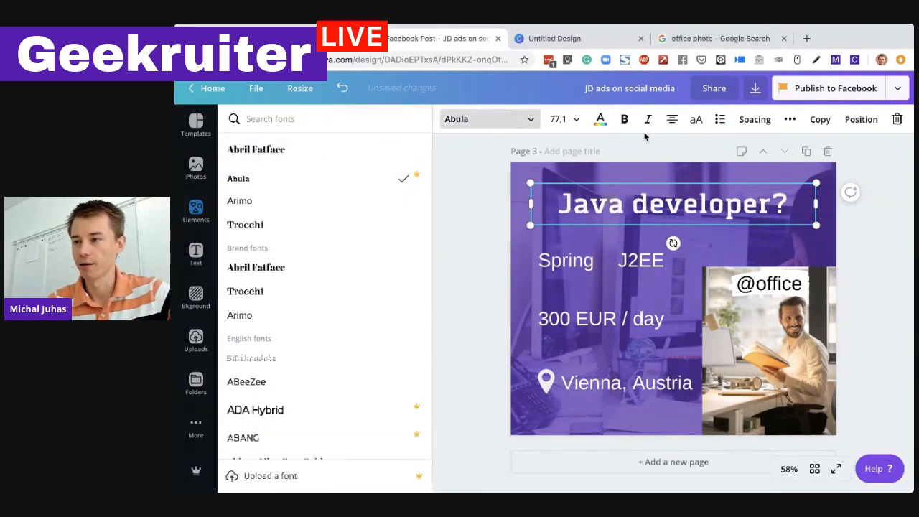
- Apply the Abula font to the "Spring", "J2EE", "300 EUR / day" and "Vienna, Austria" texts
{"action": "left_click", "coordinate": [576, 266]}
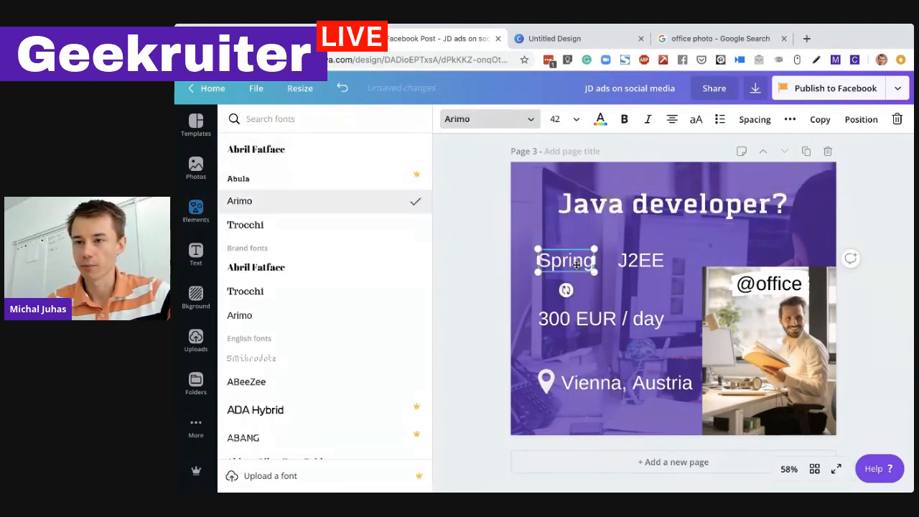
{"action": "left_click", "coordinate": [301, 179]}
{"action": "left_click", "coordinate": [640, 260]}
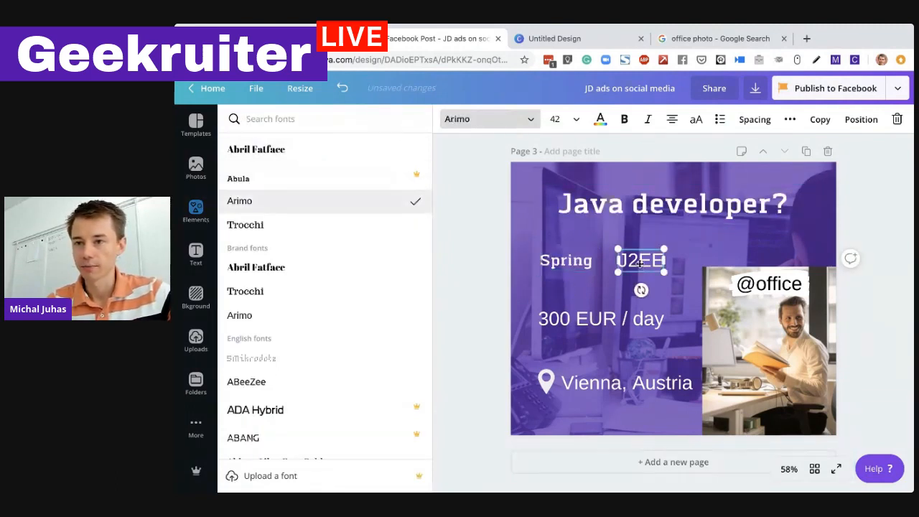
{"action": "left_click", "coordinate": [345, 180]}
{"action": "left_click", "coordinate": [532, 313]}
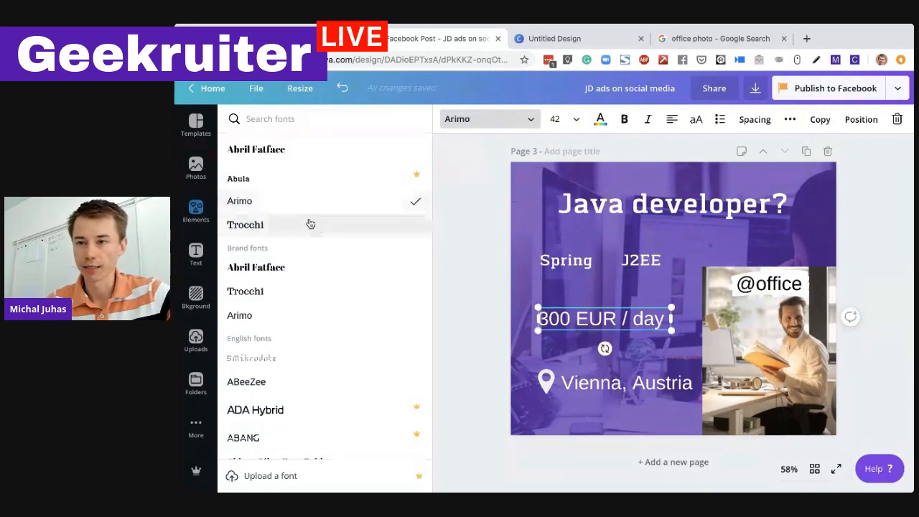
{"action": "left_click", "coordinate": [348, 180]}
{"action": "left_click", "coordinate": [581, 386]}
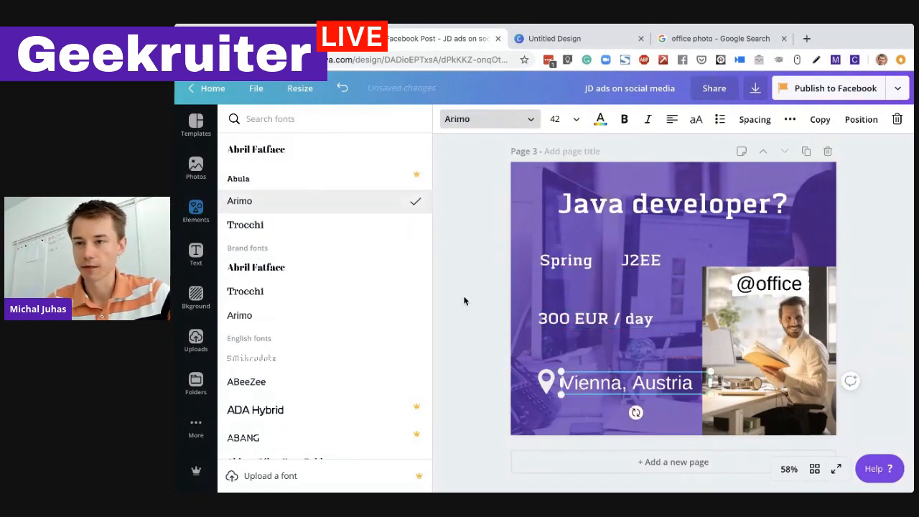
{"action": "left_click", "coordinate": [306, 181]}
{"action": "left_click", "coordinate": [461, 324]}
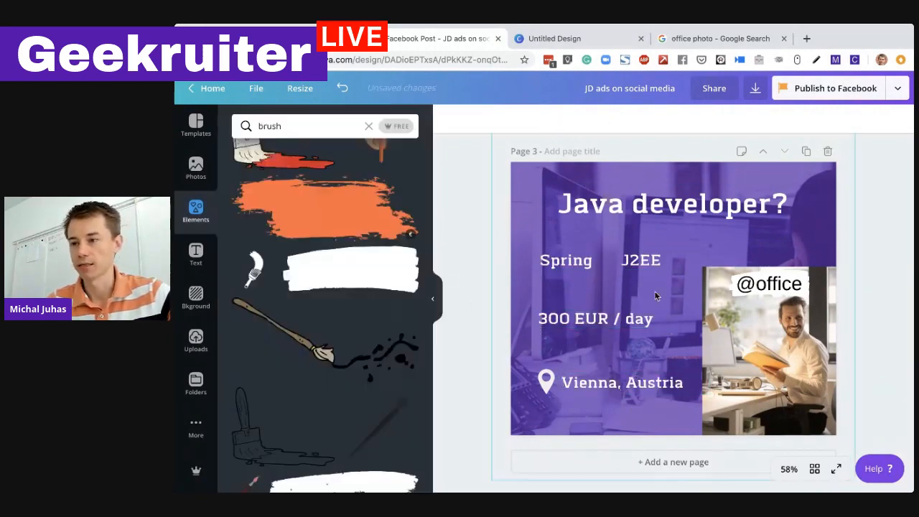
- Enlarge "Spring" and "J2EE", the latter to about size 59, and line them up side by side on one row
{"action": "left_click", "coordinate": [585, 264]}
{"action": "left_click_drag", "start_coordinate": [599, 276], "coordinate": [682, 287]}
{"action": "left_click", "coordinate": [648, 260]}
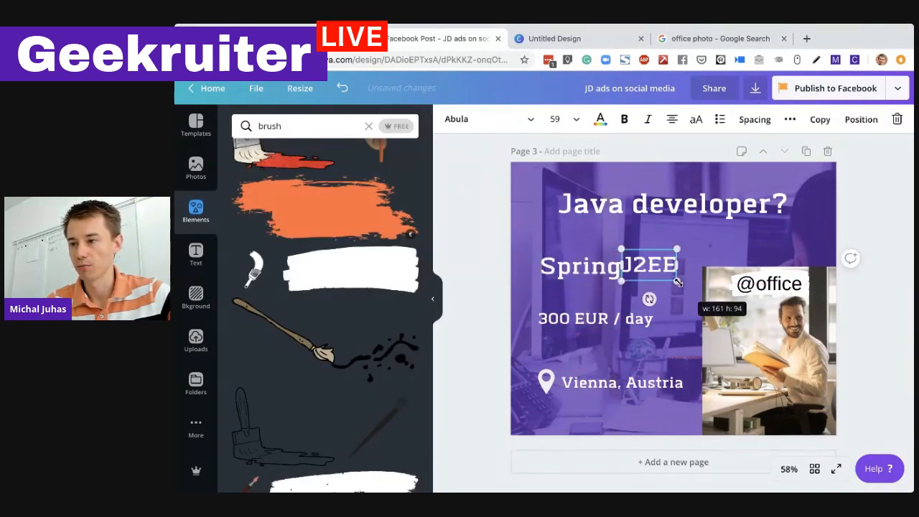
{"action": "left_click", "coordinate": [603, 272]}
{"action": "left_click_drag", "start_coordinate": [624, 285], "coordinate": [642, 262]}
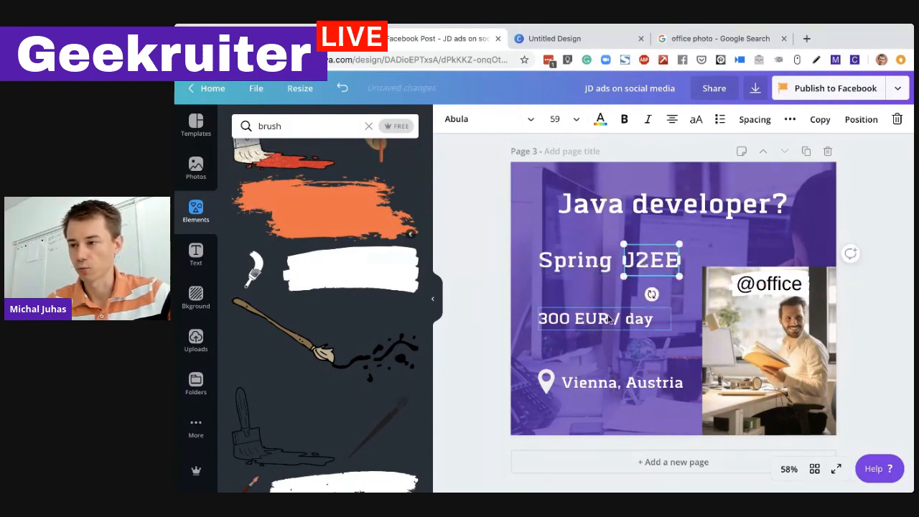
- Scale up the "300 EUR / day" text slightly, keeping its left edge in line with "Spring"
{"action": "left_click", "coordinate": [608, 319]}
{"action": "left_click_drag", "start_coordinate": [670, 330], "coordinate": [695, 335]}
{"action": "left_click", "coordinate": [482, 314]}
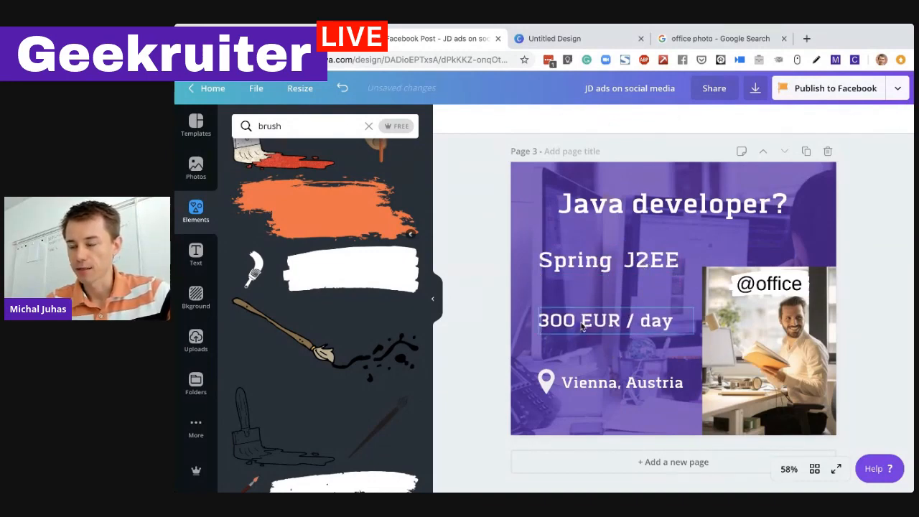